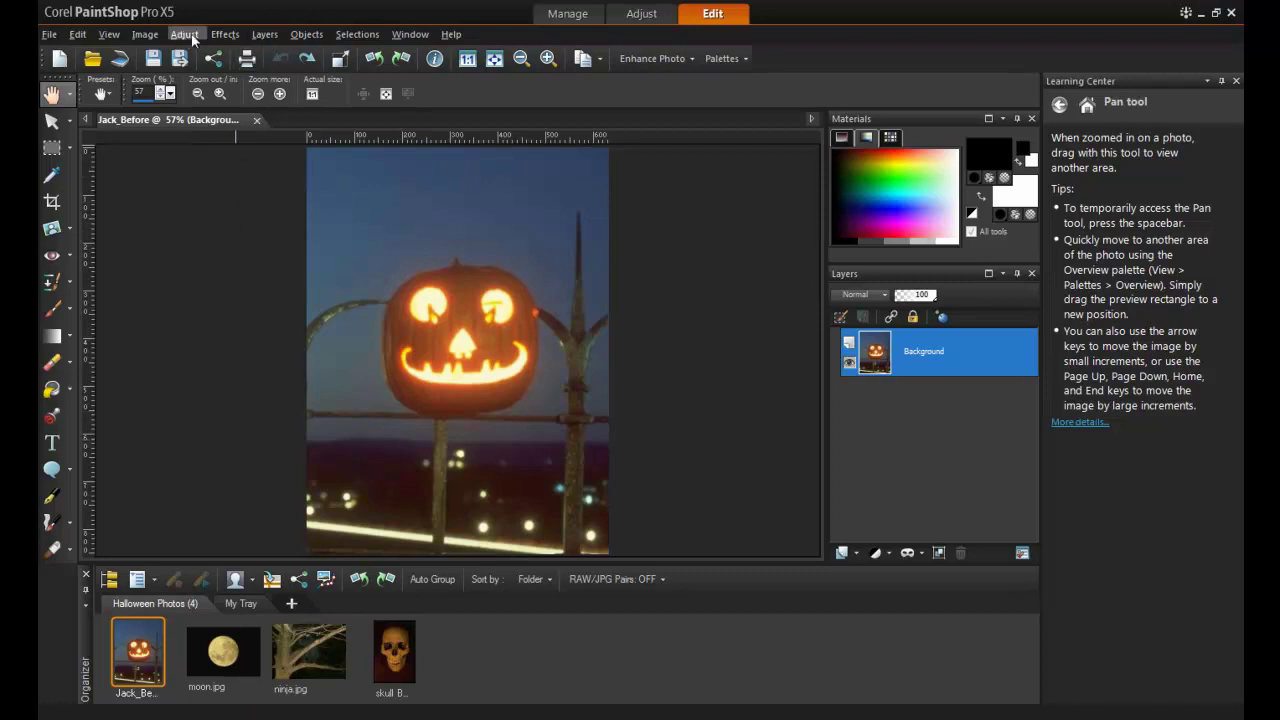
In Retro Lab, focus on the pumpkin with Dark/Light -90, Hue -18, Magenta/Green -22, Yellow/Blue -18
{"action": "left_click", "coordinate": [225, 34]}
{"action": "mouse_move", "coordinate": [293, 84]}
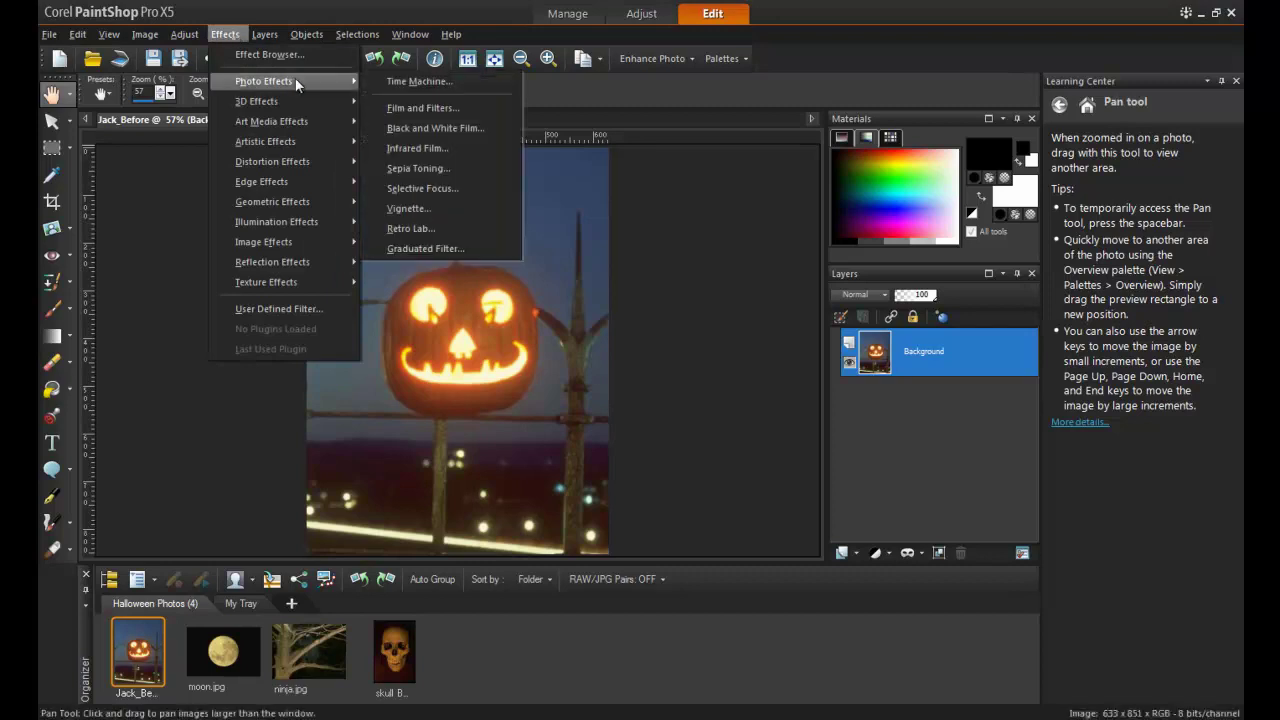
{"action": "left_click", "coordinate": [485, 228]}
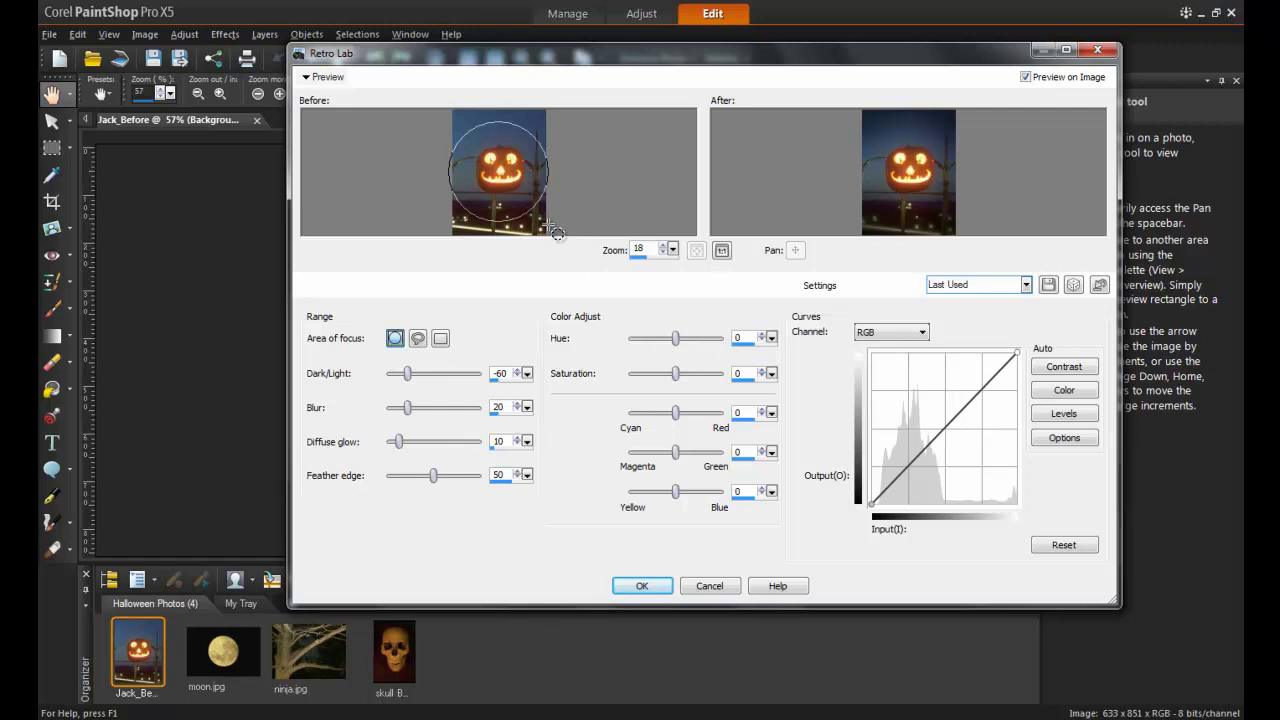
{"action": "left_click", "coordinate": [503, 172]}
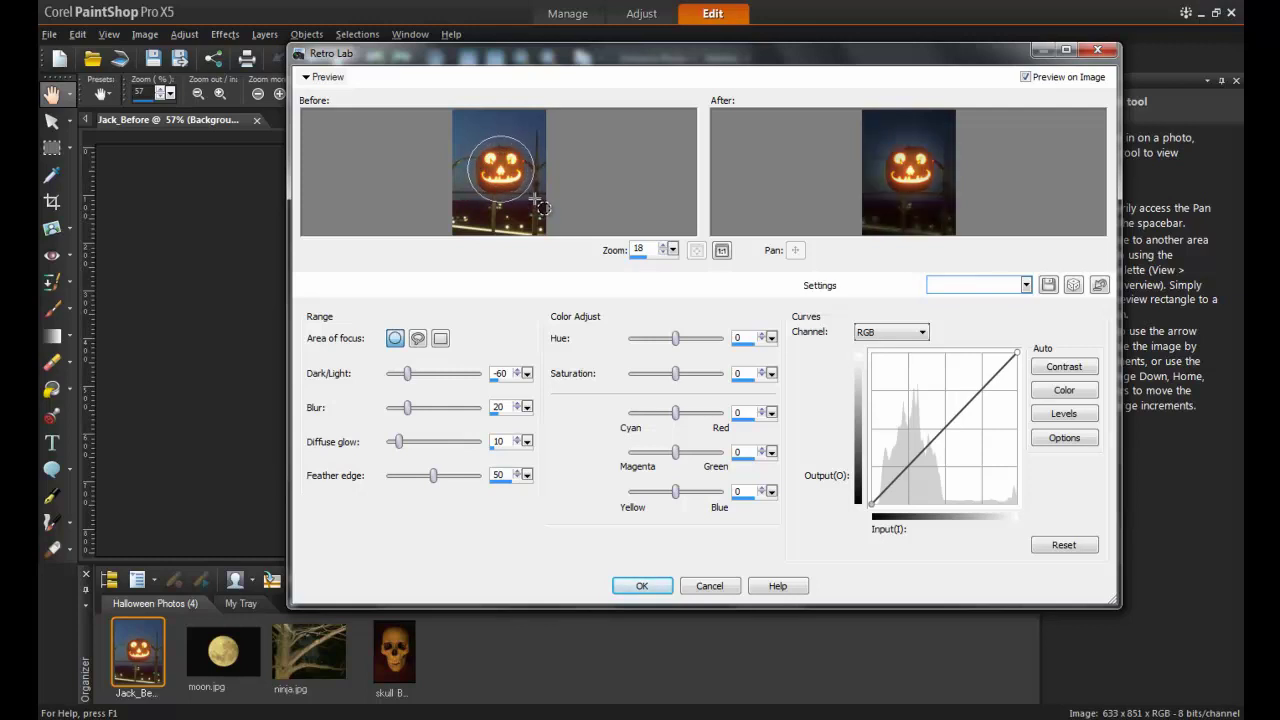
{"action": "left_click_drag", "start_coordinate": [408, 374], "coordinate": [397, 380]}
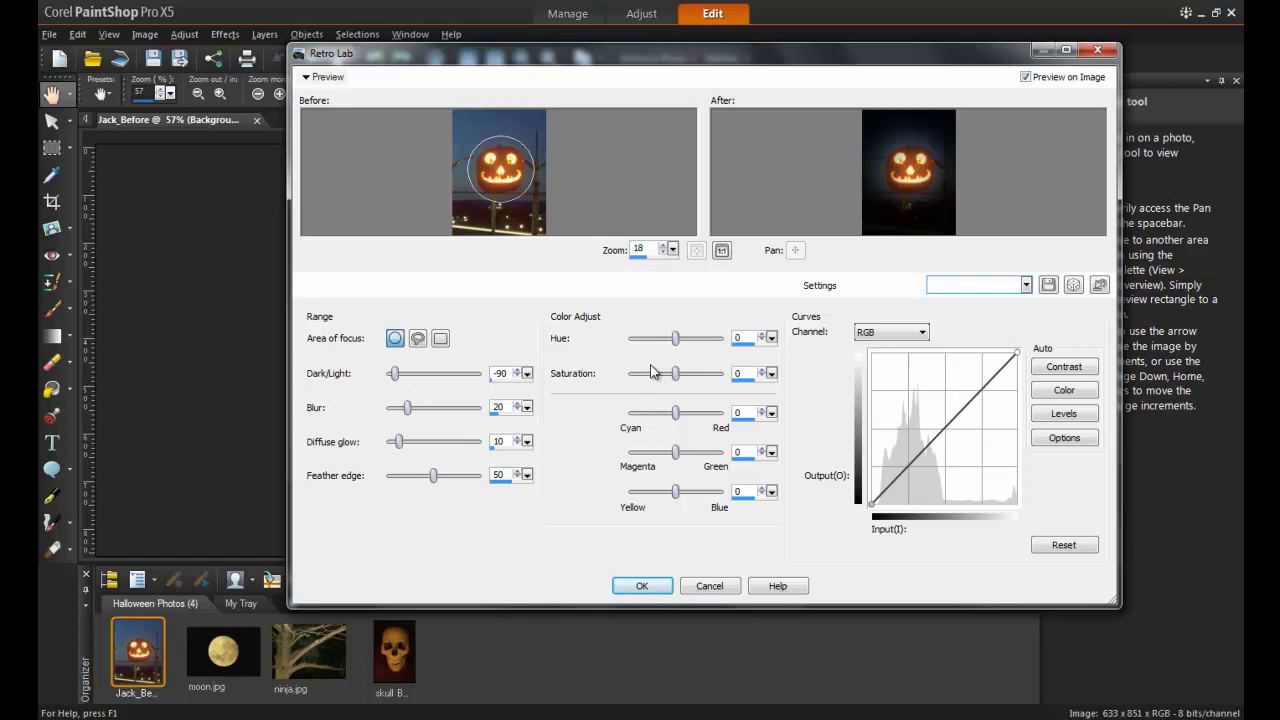
{"action": "left_click_drag", "start_coordinate": [675, 340], "coordinate": [672, 346]}
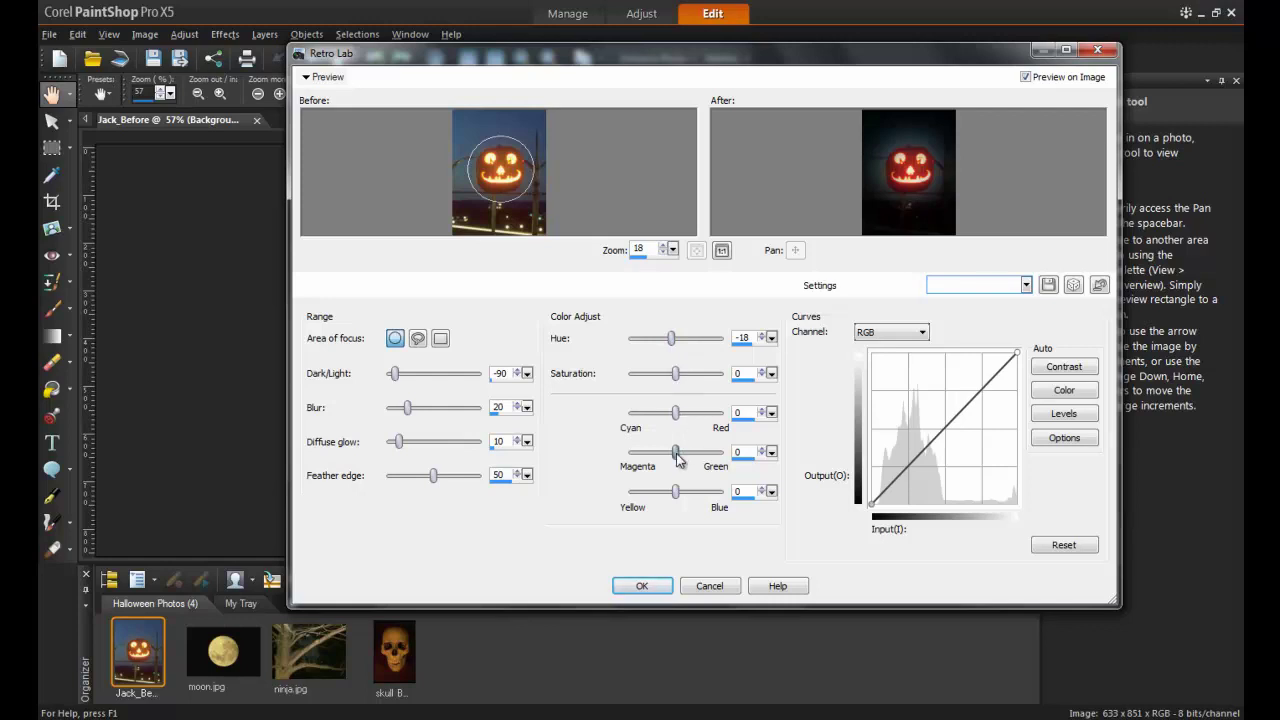
{"action": "left_click_drag", "start_coordinate": [677, 458], "coordinate": [666, 495]}
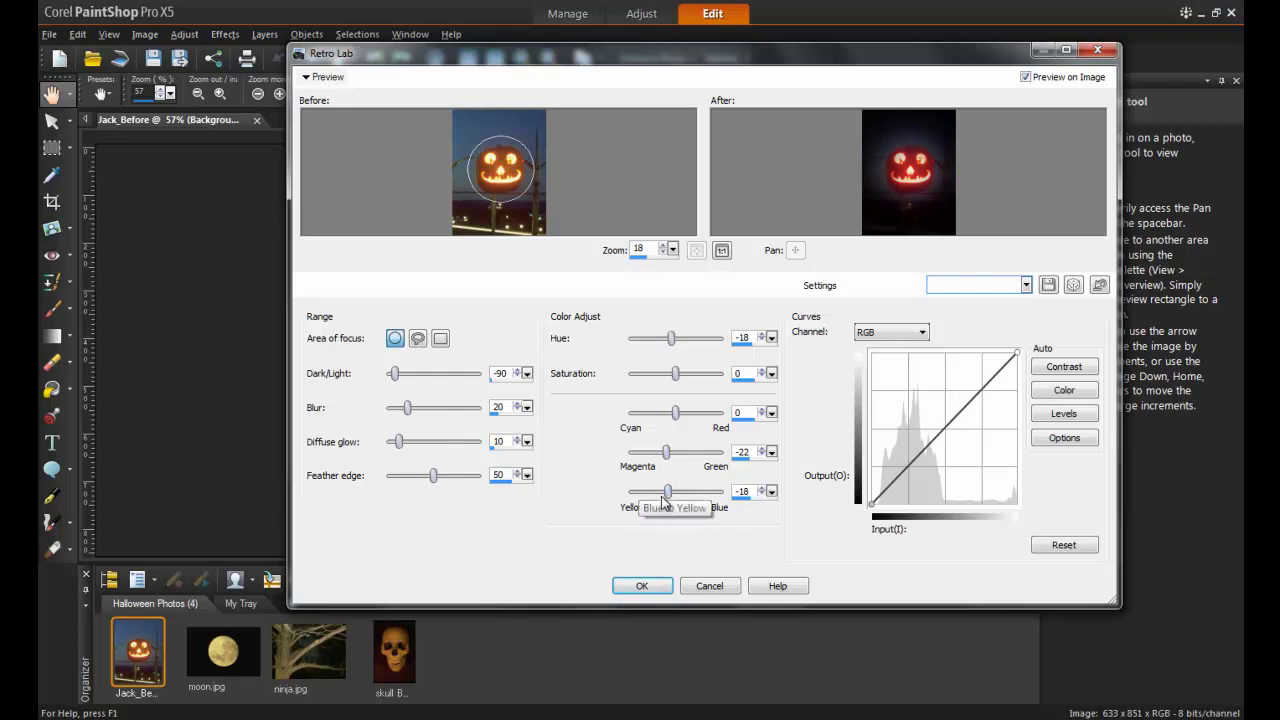
Apply the red Retro Lab look to the jack-o'-lantern photo
{"action": "left_click", "coordinate": [642, 587]}
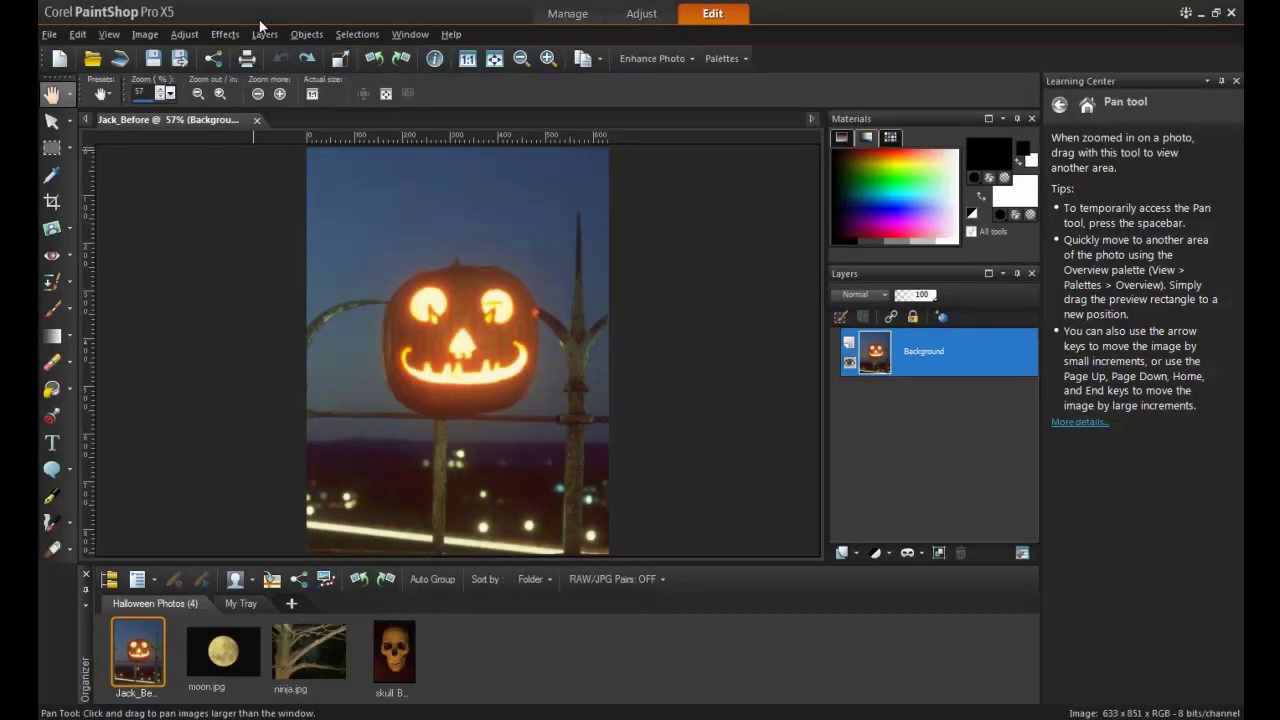
Reopen Retro Lab with Hue 64 and Magenta/Green 75, resizing the focus circle around the pumpkin
{"action": "left_click", "coordinate": [224, 38]}
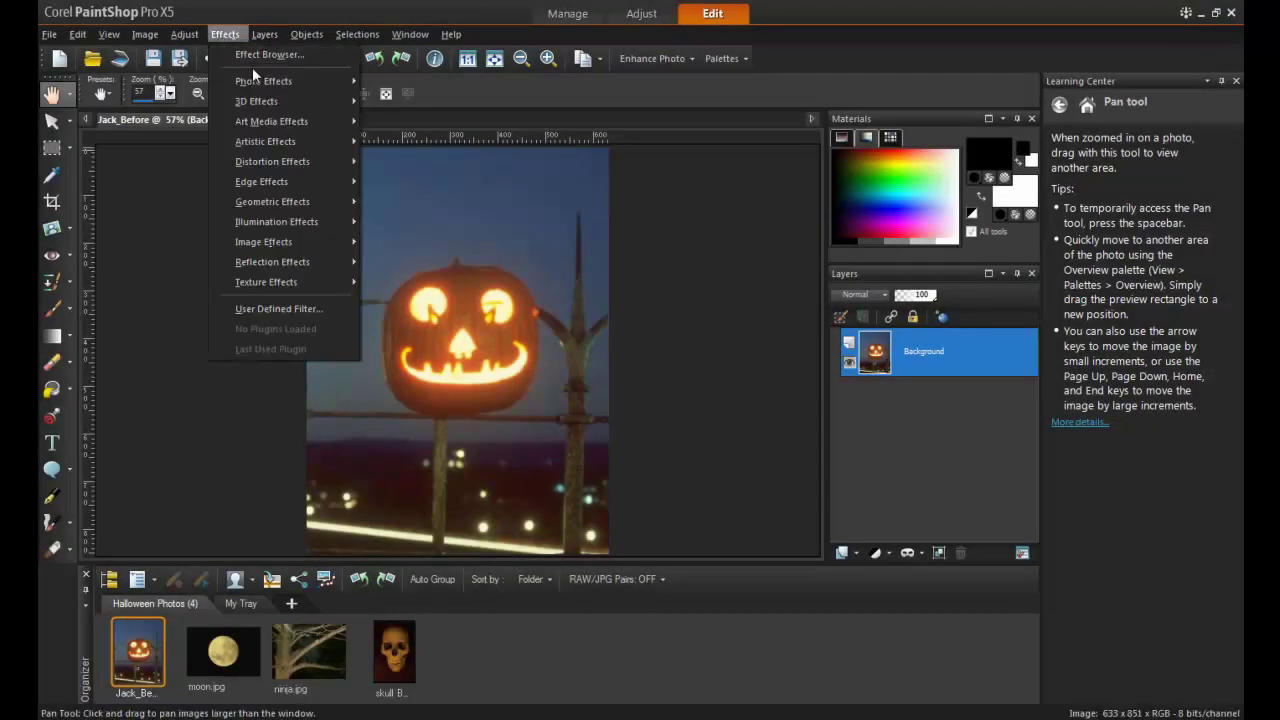
{"action": "mouse_move", "coordinate": [298, 82]}
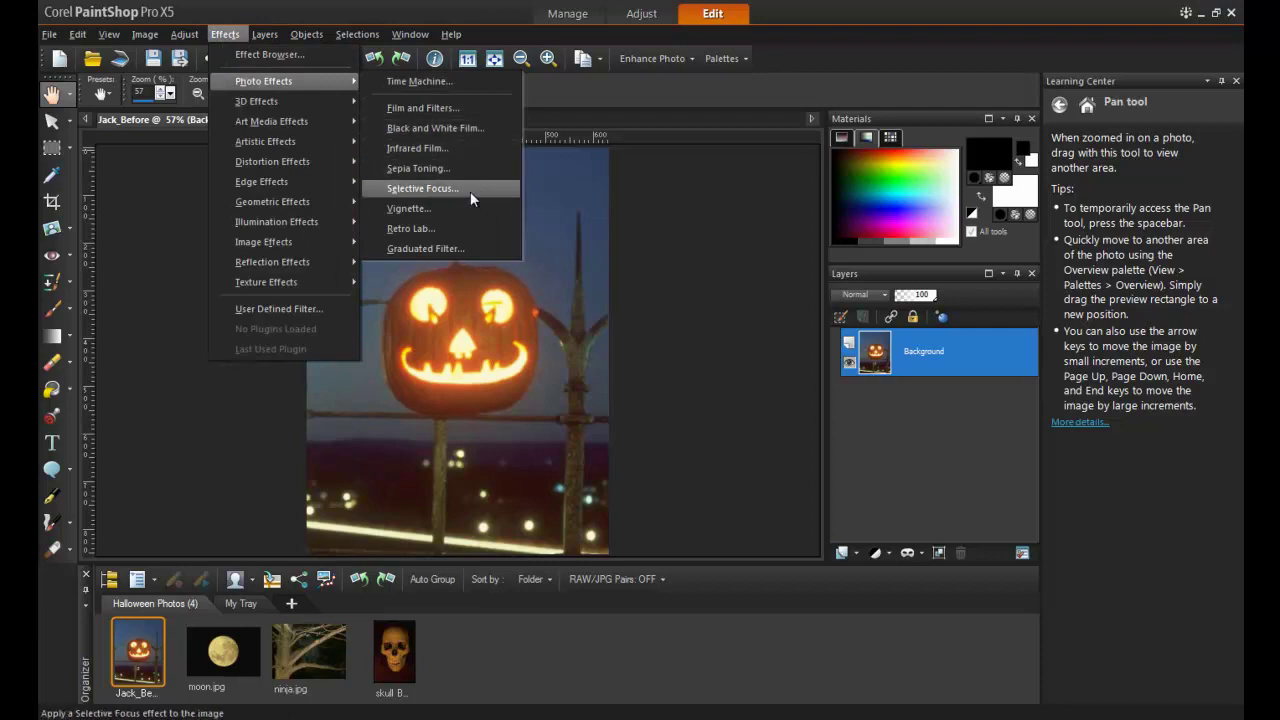
{"action": "left_click", "coordinate": [459, 229]}
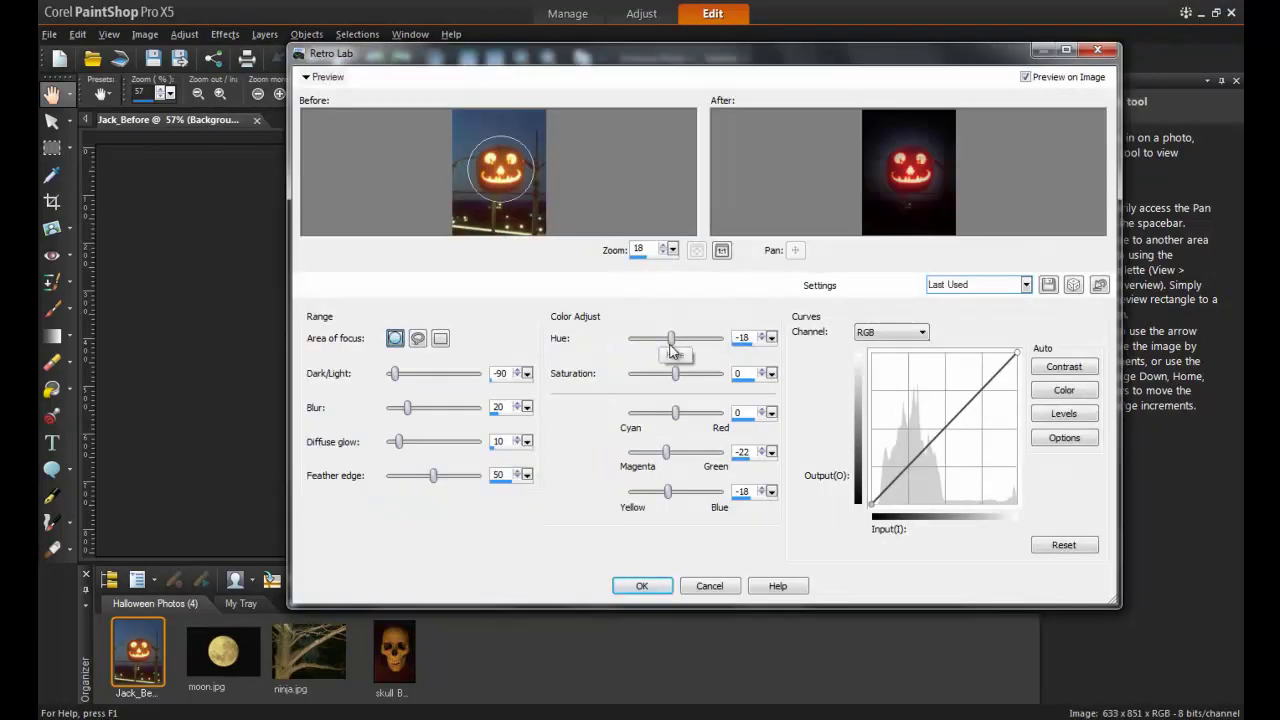
{"action": "left_click_drag", "start_coordinate": [672, 345], "coordinate": [693, 344]}
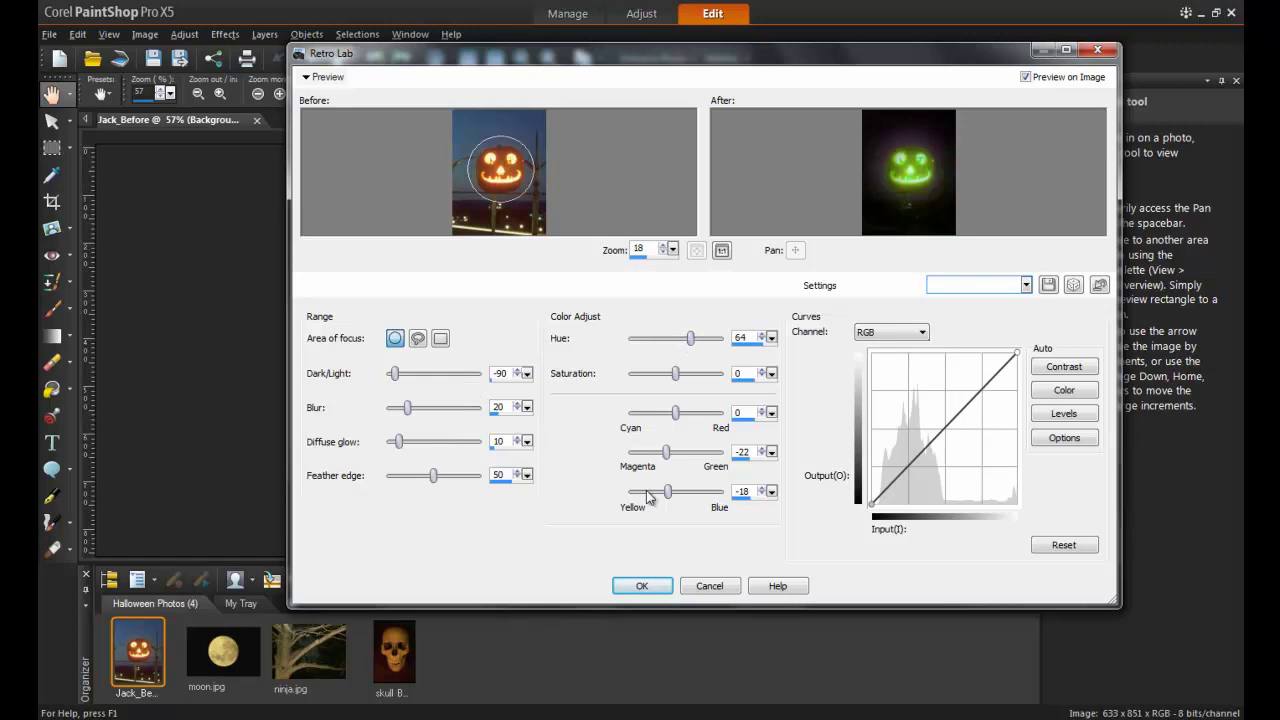
{"action": "left_click_drag", "start_coordinate": [667, 452], "coordinate": [708, 452]}
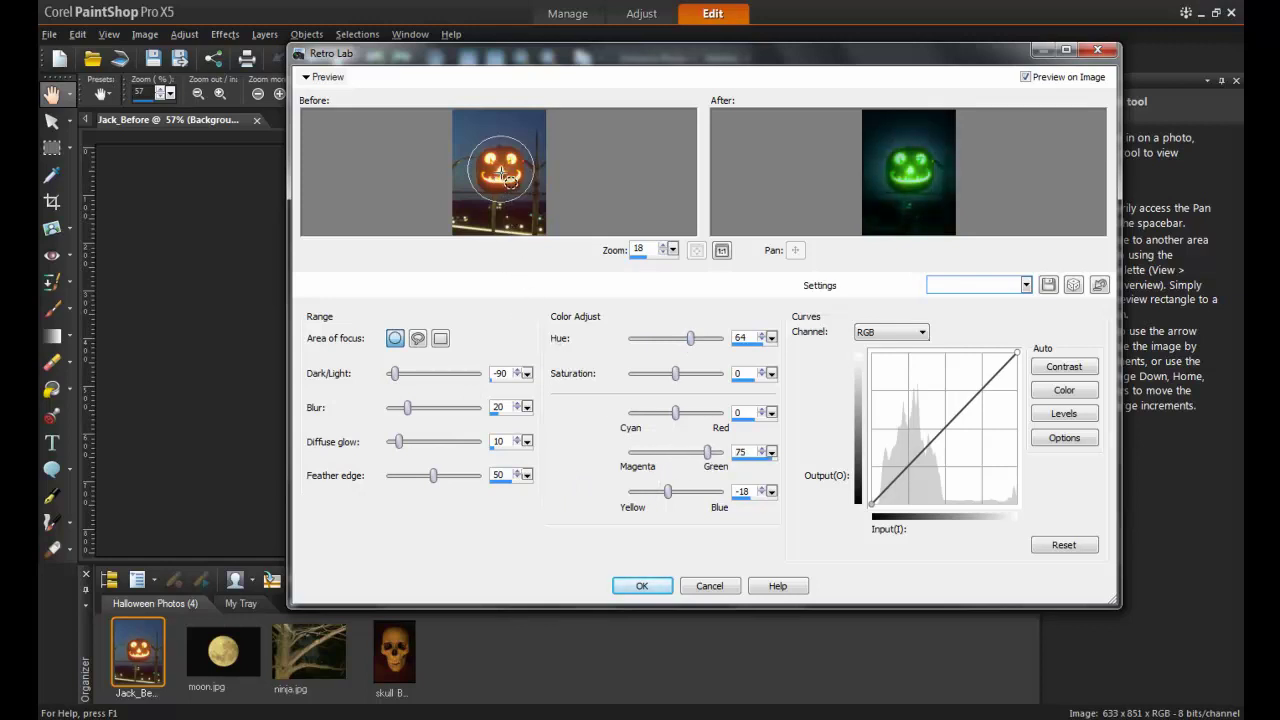
{"action": "left_click_drag", "start_coordinate": [500, 173], "coordinate": [555, 245]}
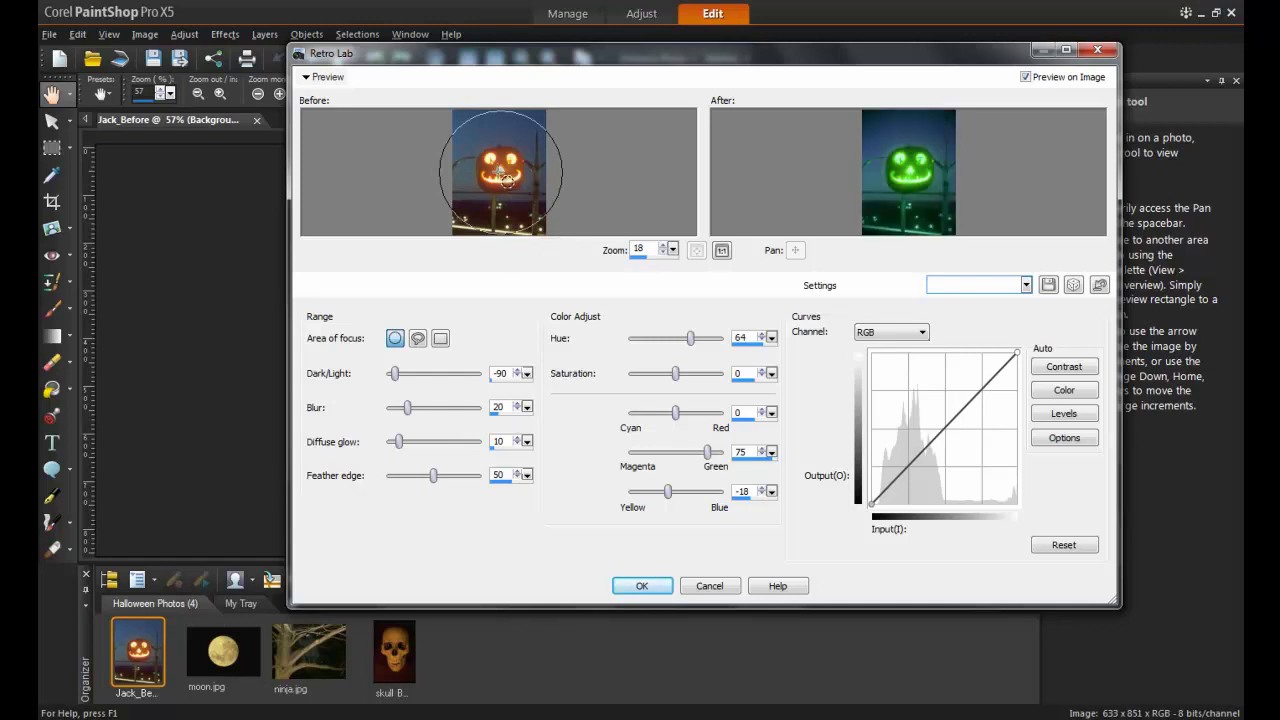
{"action": "left_click_drag", "start_coordinate": [521, 199], "coordinate": [541, 221]}
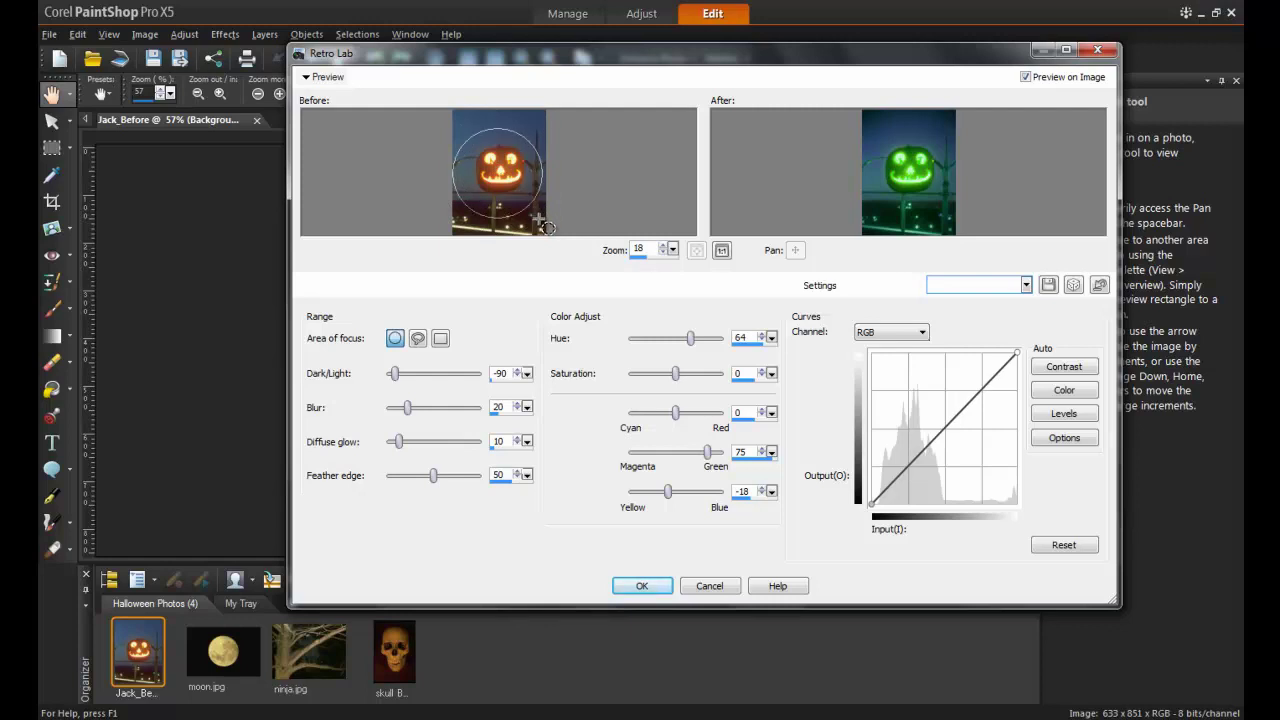
Apply the green Retro Lab effect to the pumpkin photo
{"action": "left_click", "coordinate": [637, 588]}
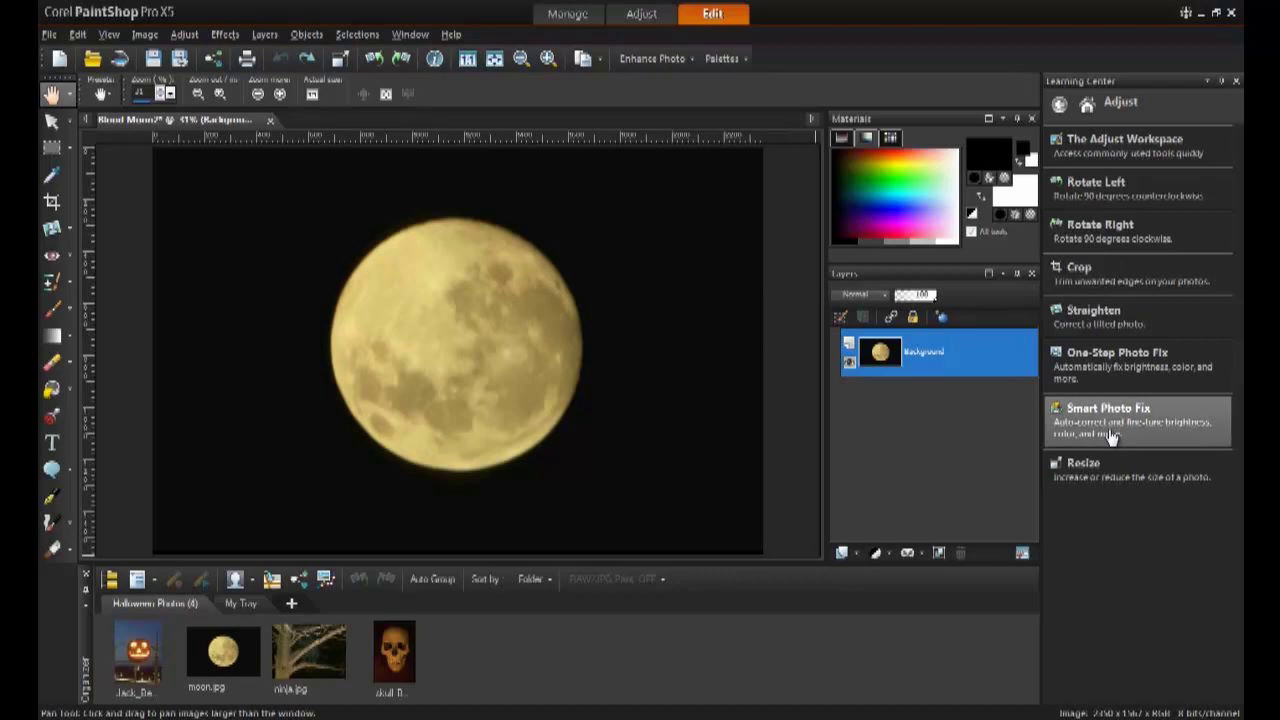
Apply Smart Photo Fix to Blood Moon2 with Overall -59, Saturation 43 and Focus 80
{"action": "left_click", "coordinate": [1112, 432]}
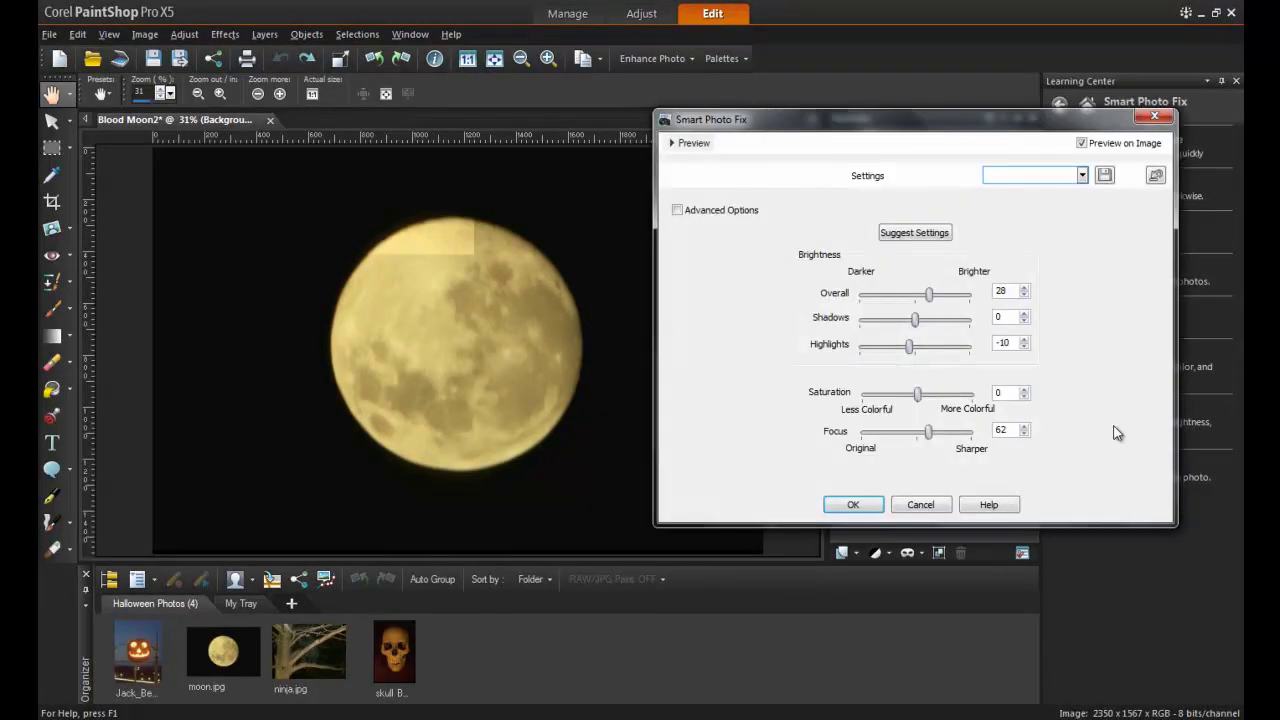
{"action": "double_click", "coordinate": [1003, 291]}
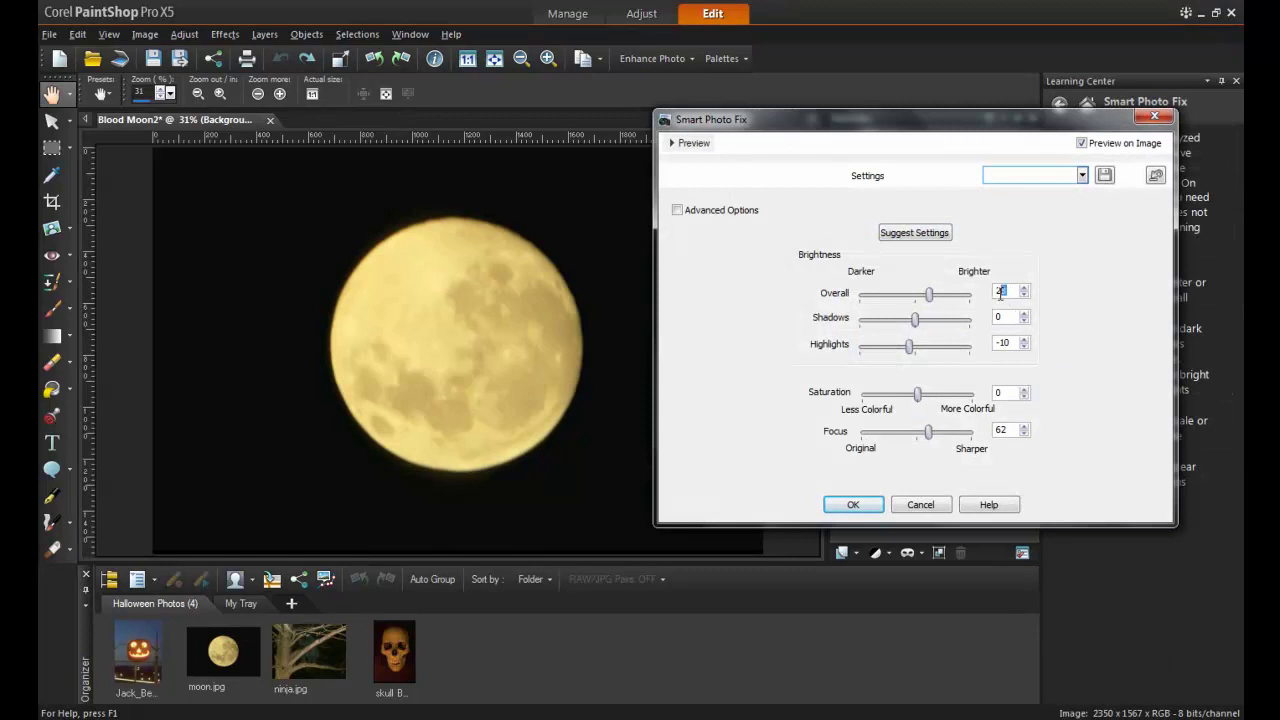
{"action": "type", "text": "-59"}
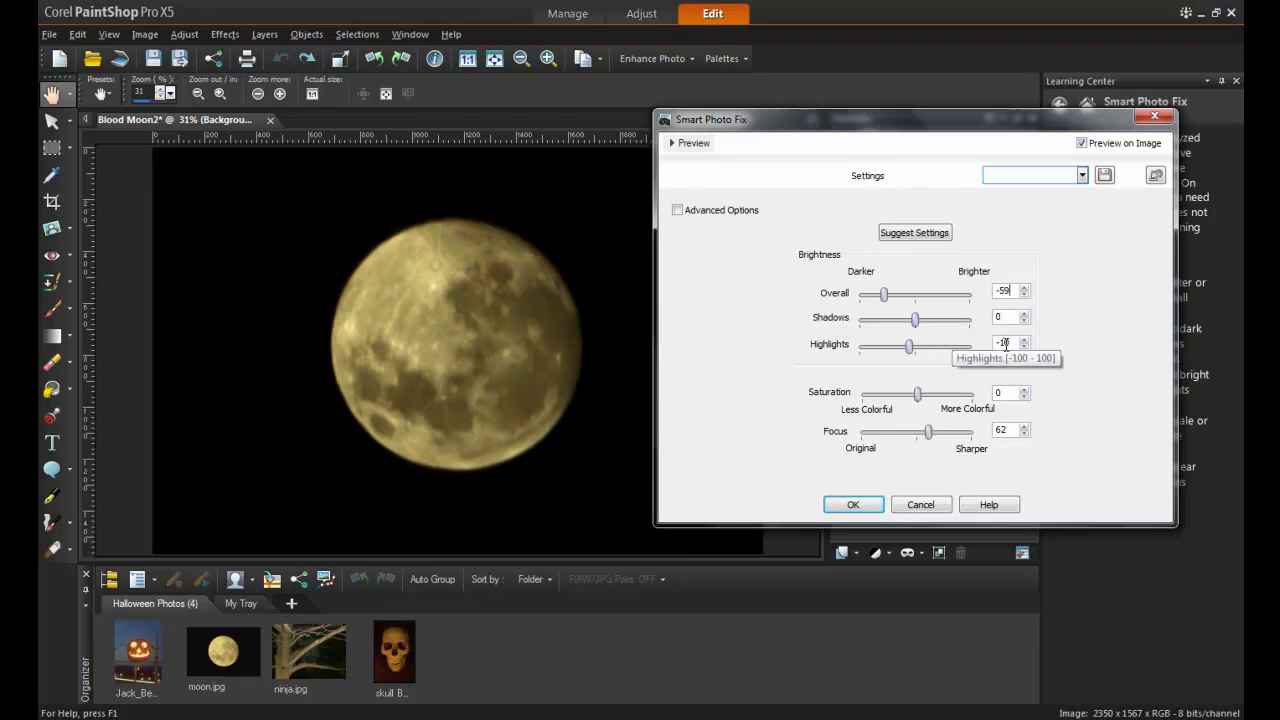
{"action": "left_click", "coordinate": [1003, 393]}
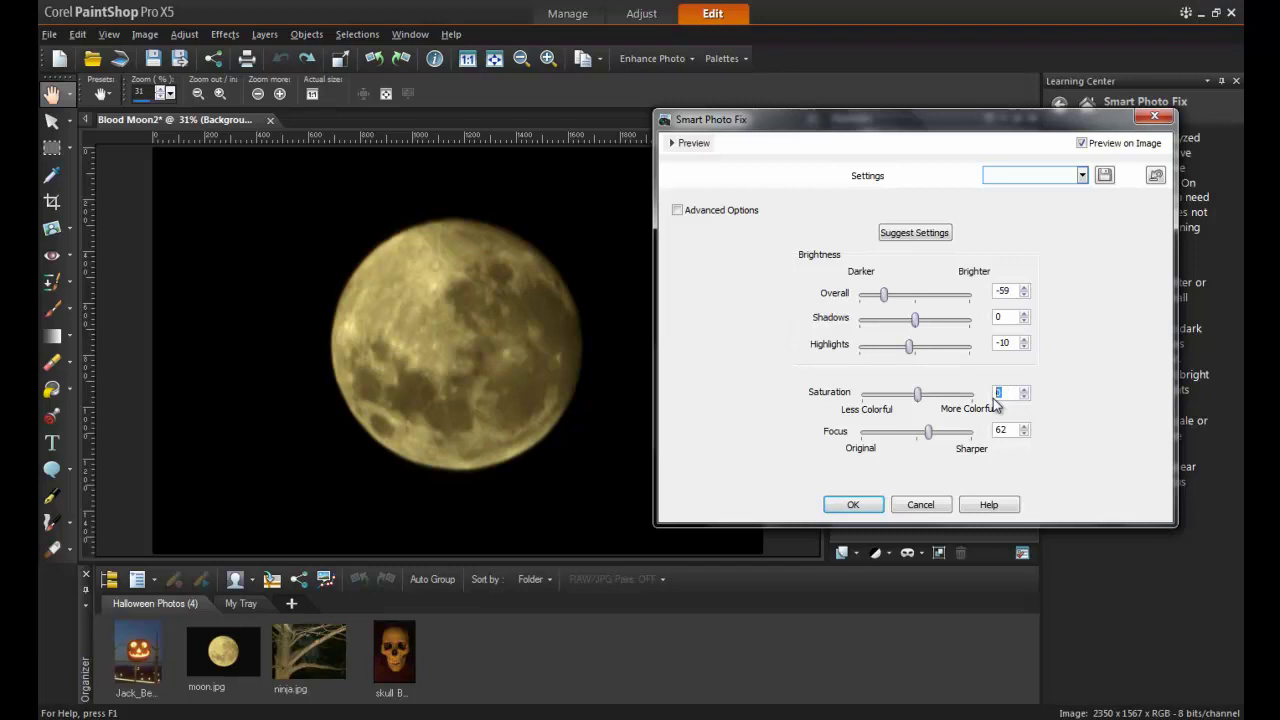
{"action": "type", "text": "43"}
{"action": "left_click", "coordinate": [1001, 434]}
{"action": "type", "text": "80"}
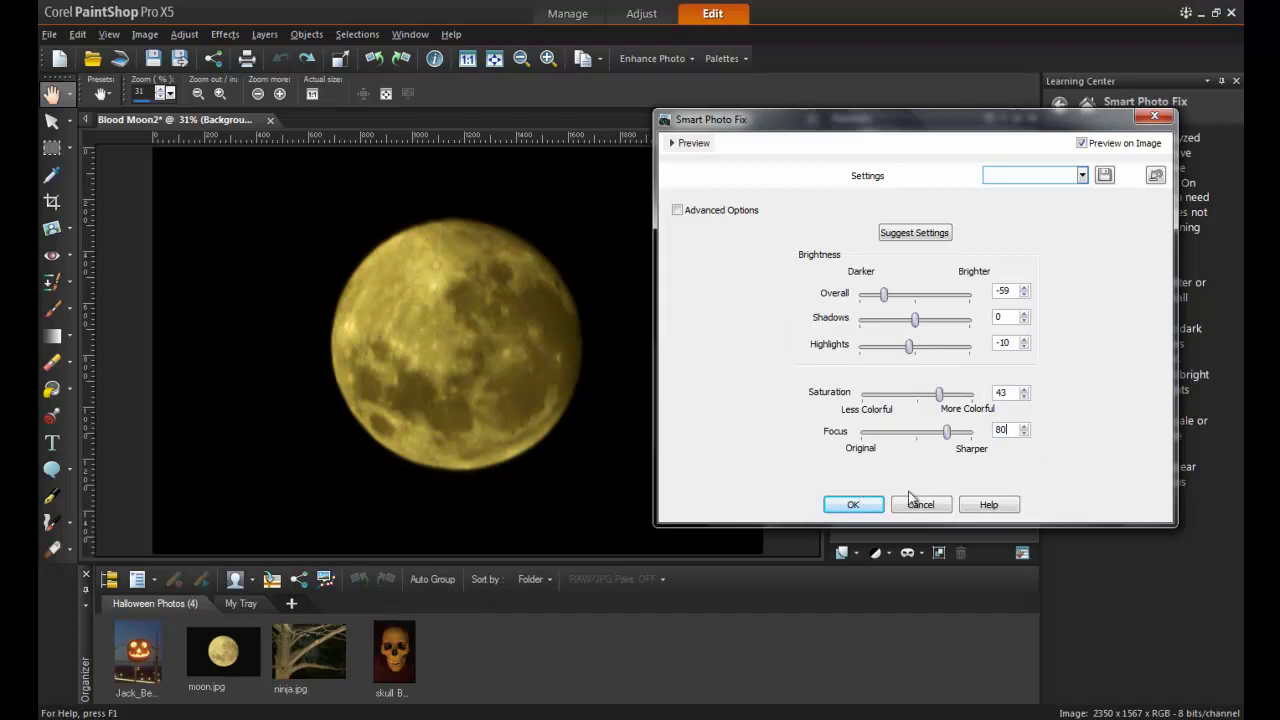
{"action": "left_click", "coordinate": [859, 504]}
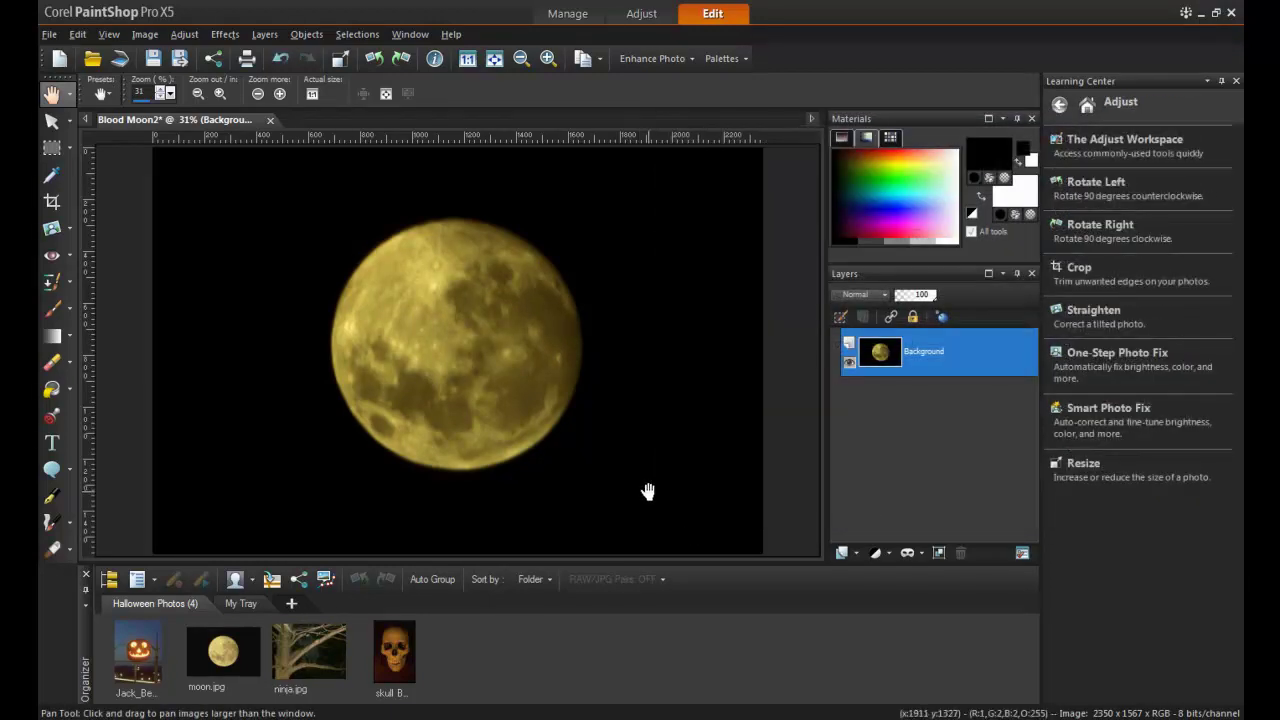
In Retro Lab, set Hue -50, Saturation -16 and colour balance -20, -31, -38
{"action": "left_click", "coordinate": [264, 34]}
{"action": "mouse_move", "coordinate": [227, 35]}
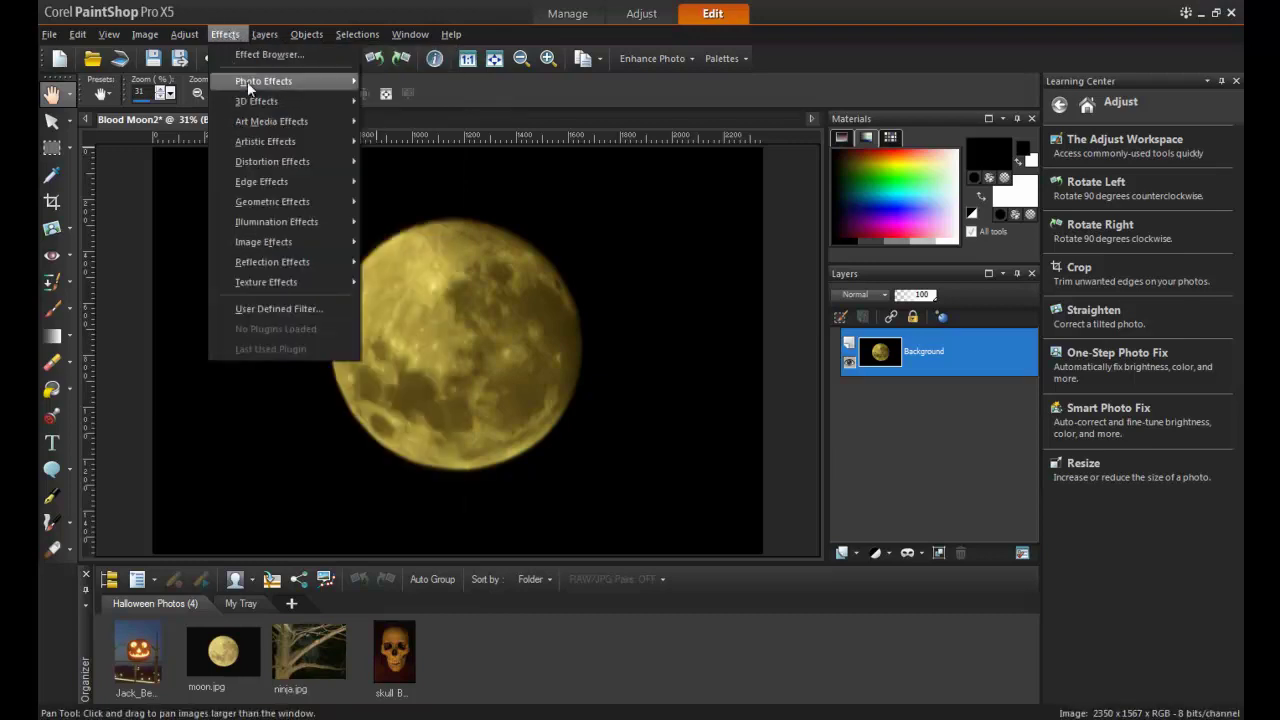
{"action": "mouse_move", "coordinate": [343, 84]}
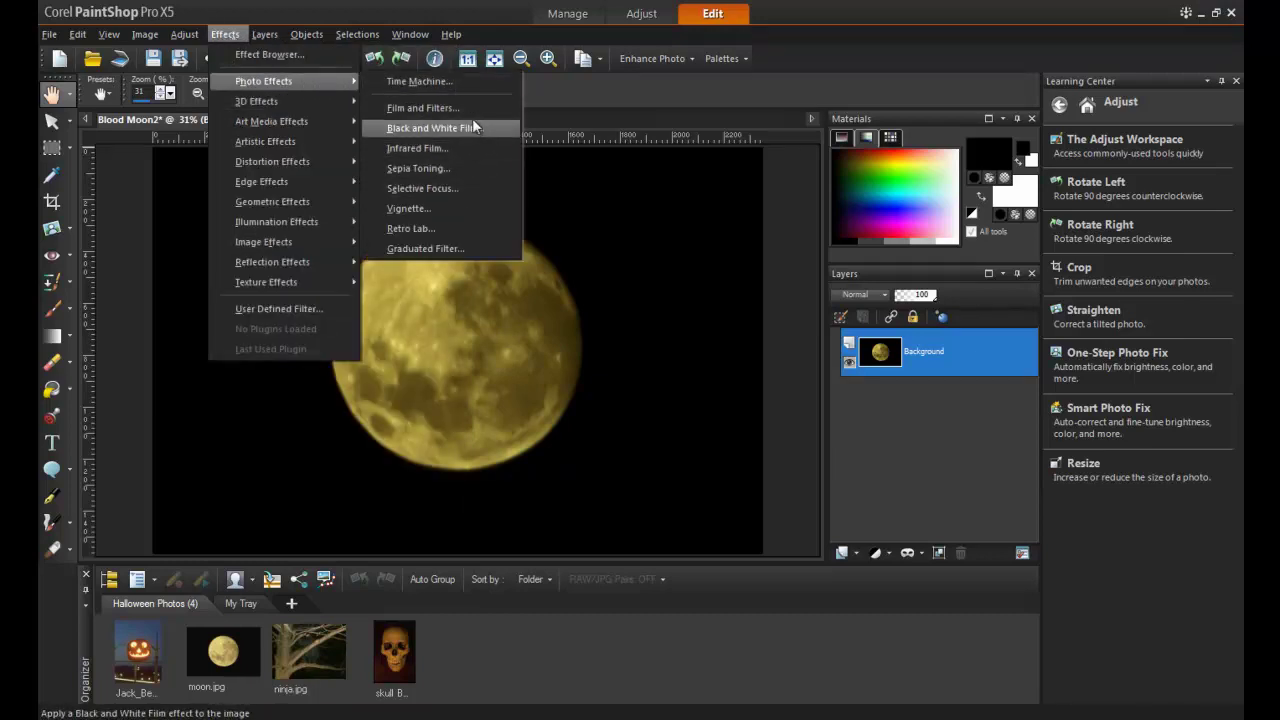
{"action": "left_click", "coordinate": [470, 231]}
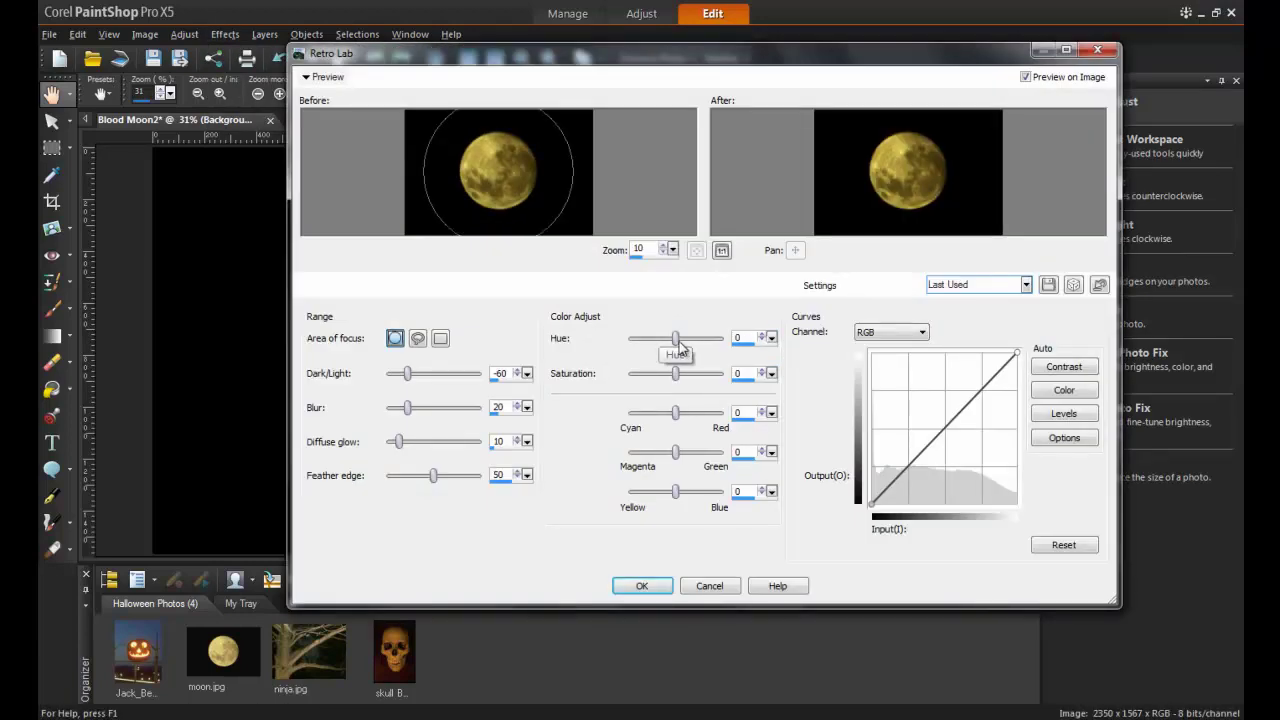
{"action": "double_click", "coordinate": [738, 338]}
{"action": "type", "text": "-50"}
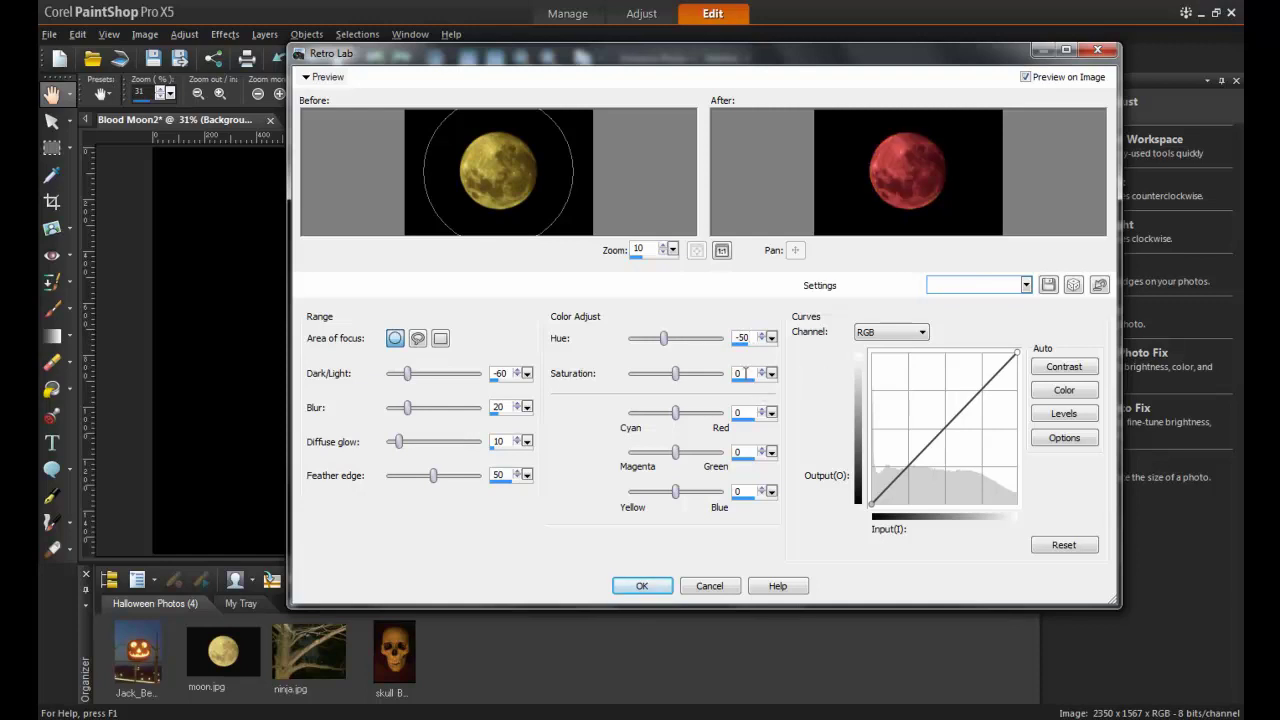
{"action": "double_click", "coordinate": [746, 373]}
{"action": "type", "text": "-16"}
{"action": "double_click", "coordinate": [737, 413]}
{"action": "type", "text": "-2"}
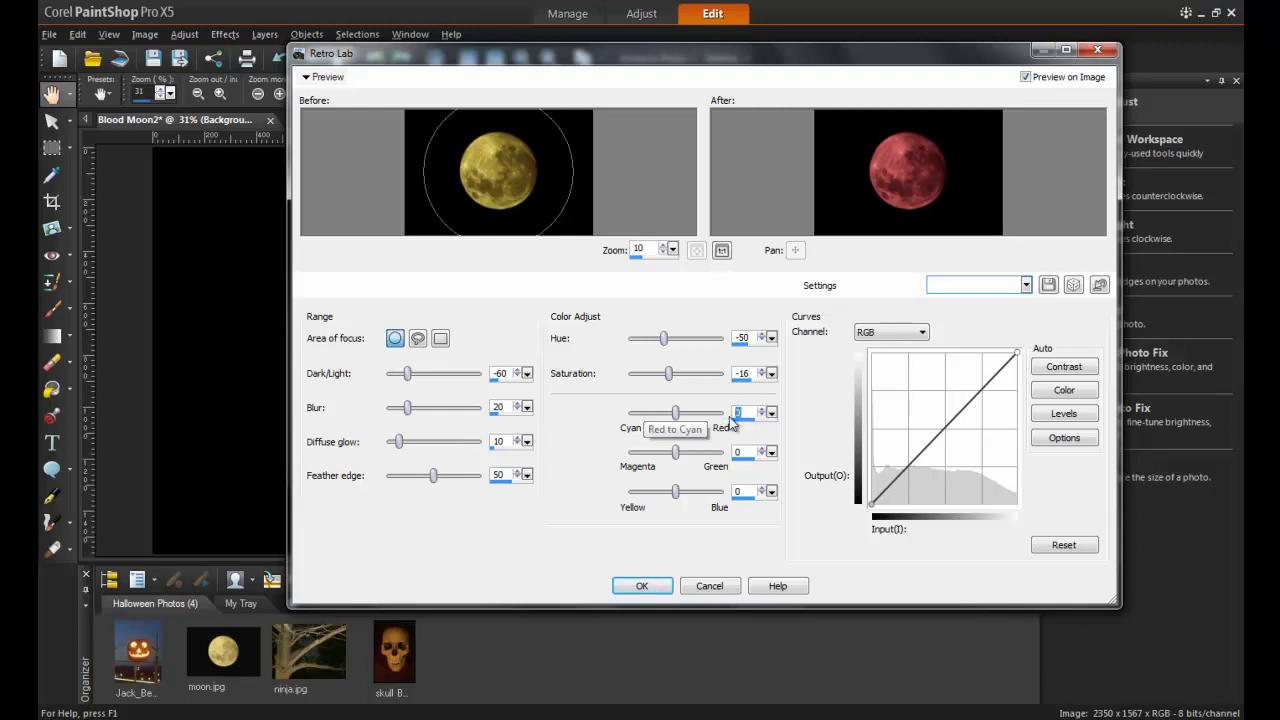
{"action": "type", "text": "0"}
{"action": "key", "text": "Tab"}
{"action": "type", "text": "-"}
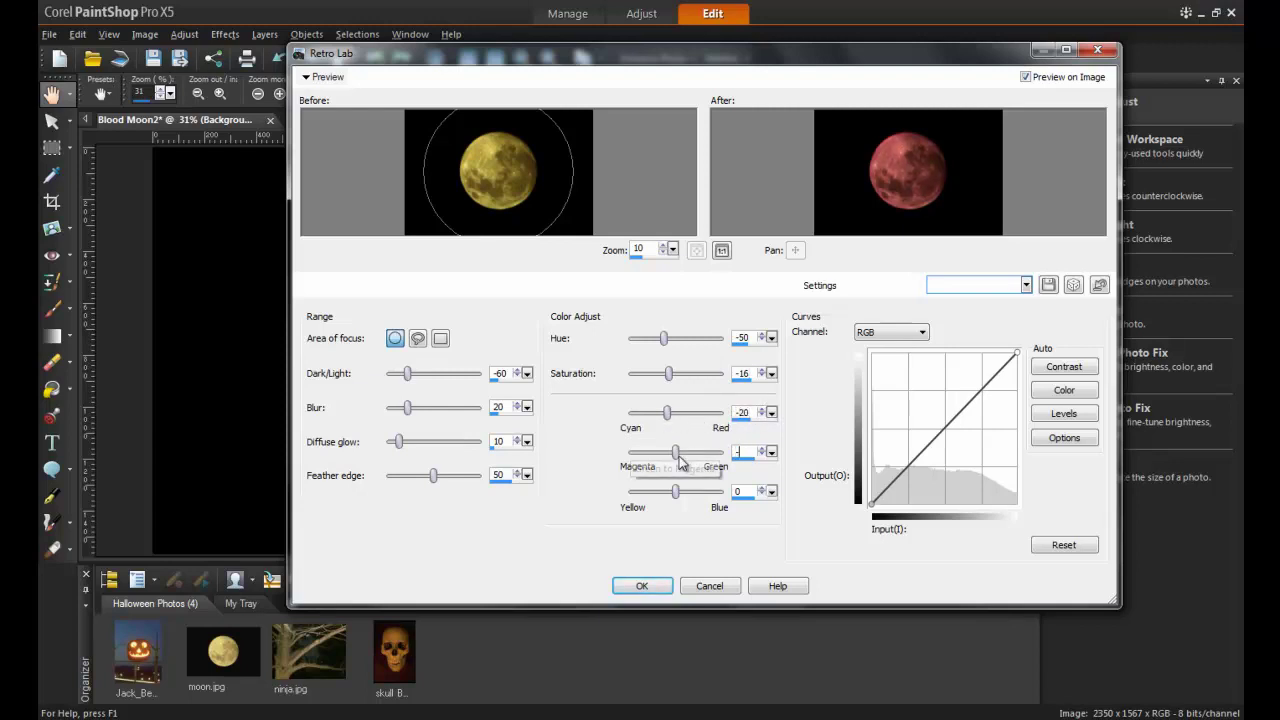
{"action": "type", "text": "31"}
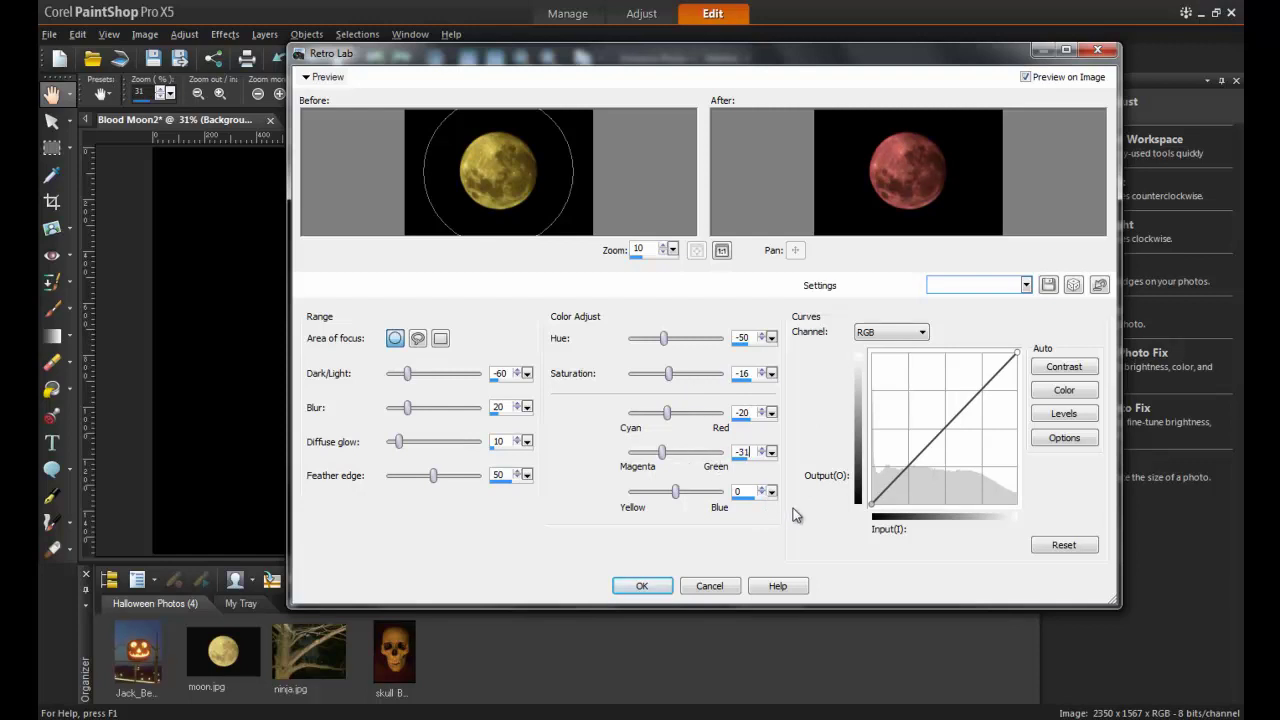
{"action": "key", "text": "Tab"}
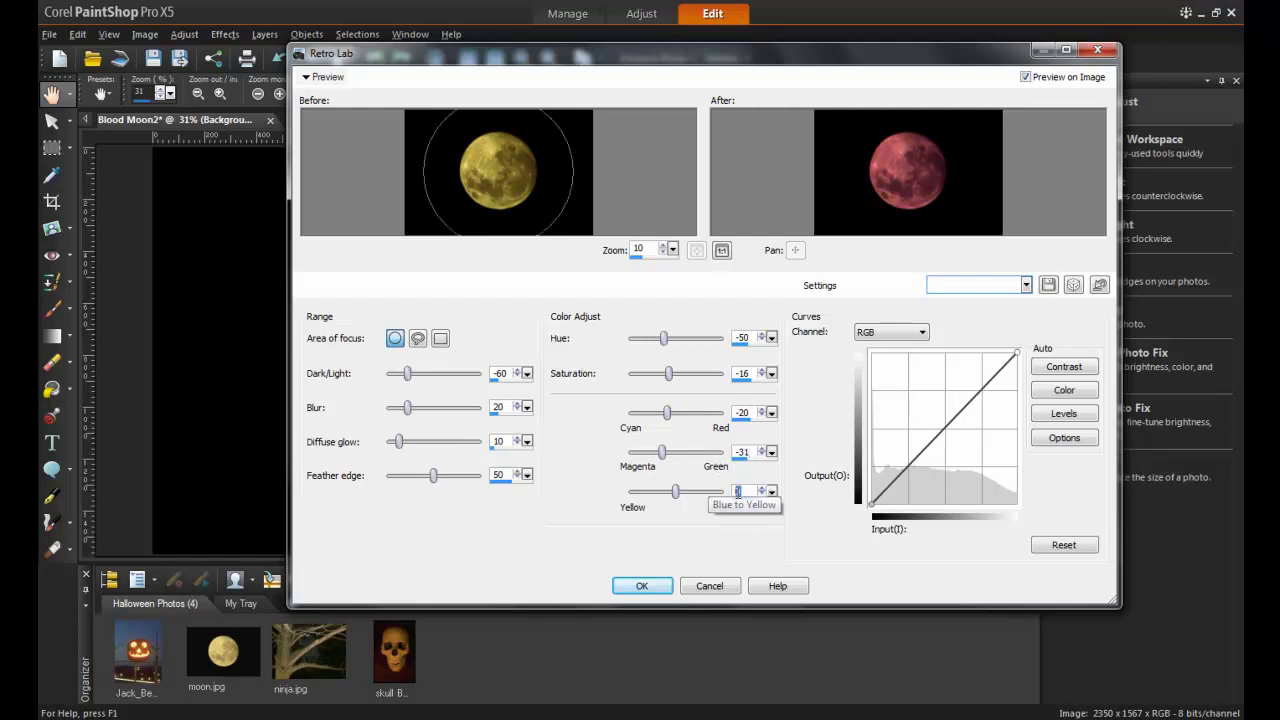
{"action": "type", "text": "-38"}
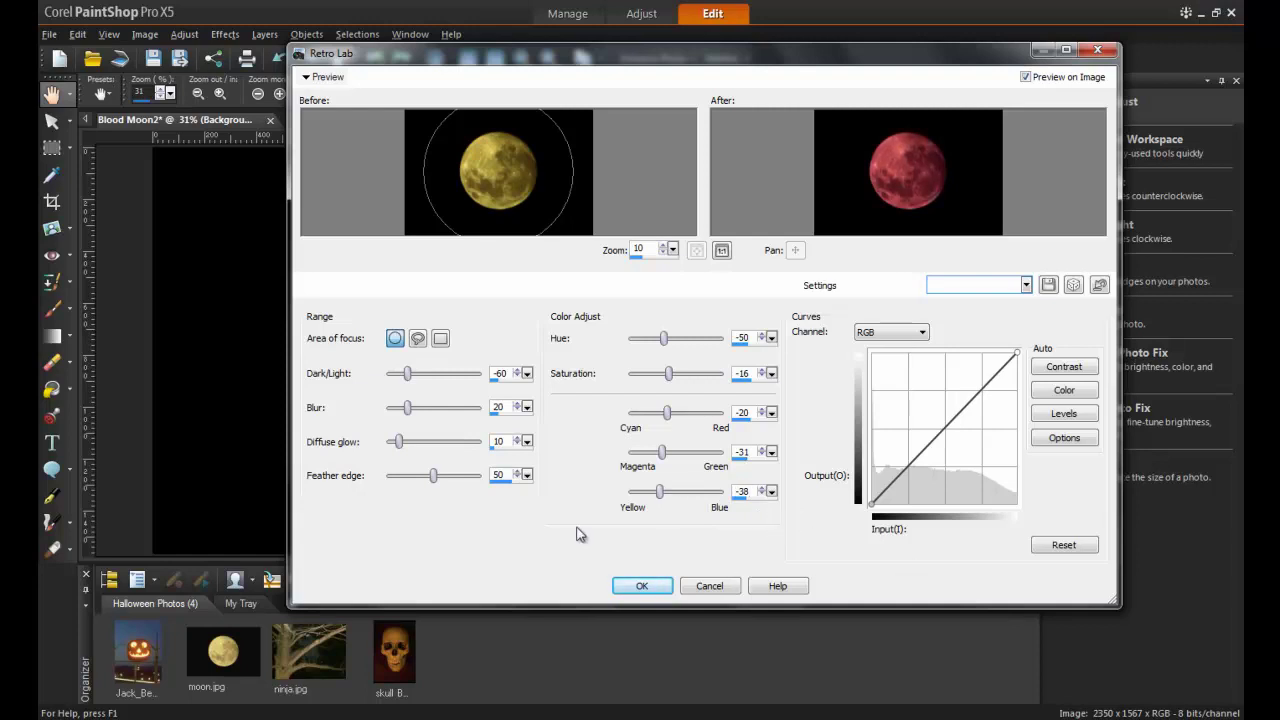
Set Dark/Light -30, Blur 0, Diffuse glow 78, Feather 100 and apply the red moon look
{"action": "left_click", "coordinate": [499, 373]}
{"action": "type", "text": "-30"}
{"action": "double_click", "coordinate": [492, 414]}
{"action": "type", "text": "0"}
{"action": "key", "text": "Tab"}
{"action": "type", "text": "78"}
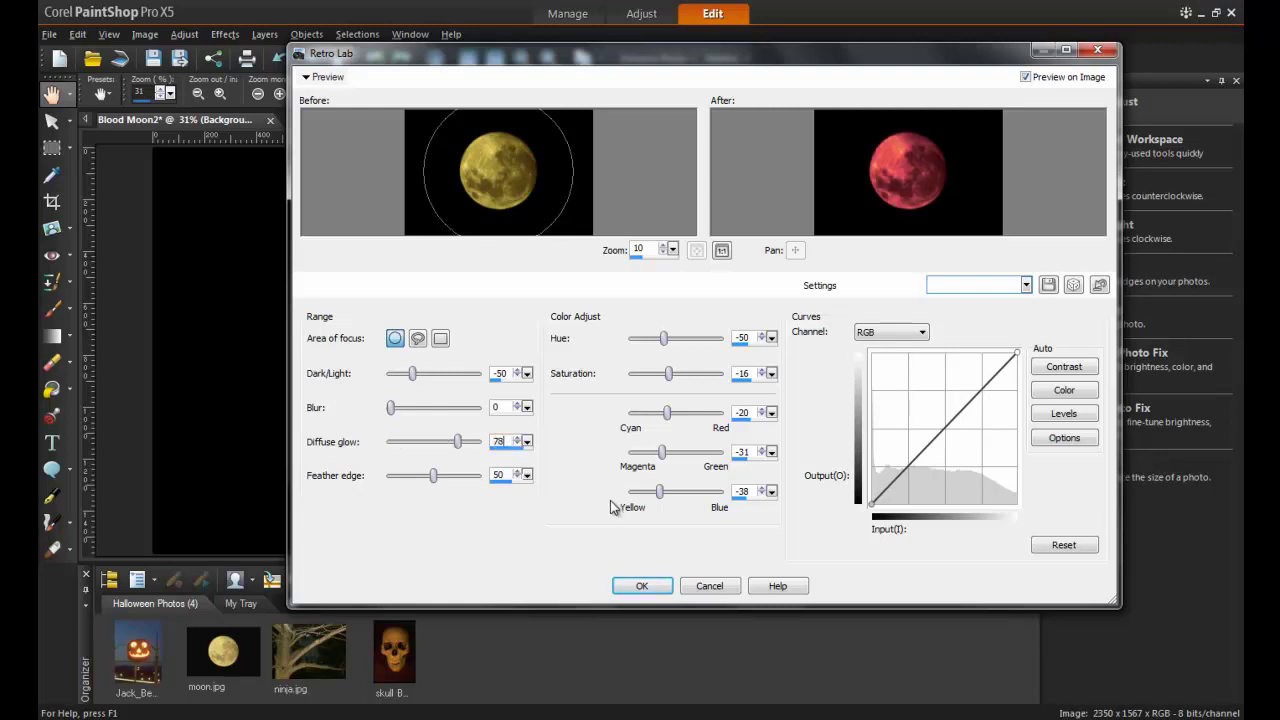
{"action": "double_click", "coordinate": [498, 474]}
{"action": "type", "text": "1"}
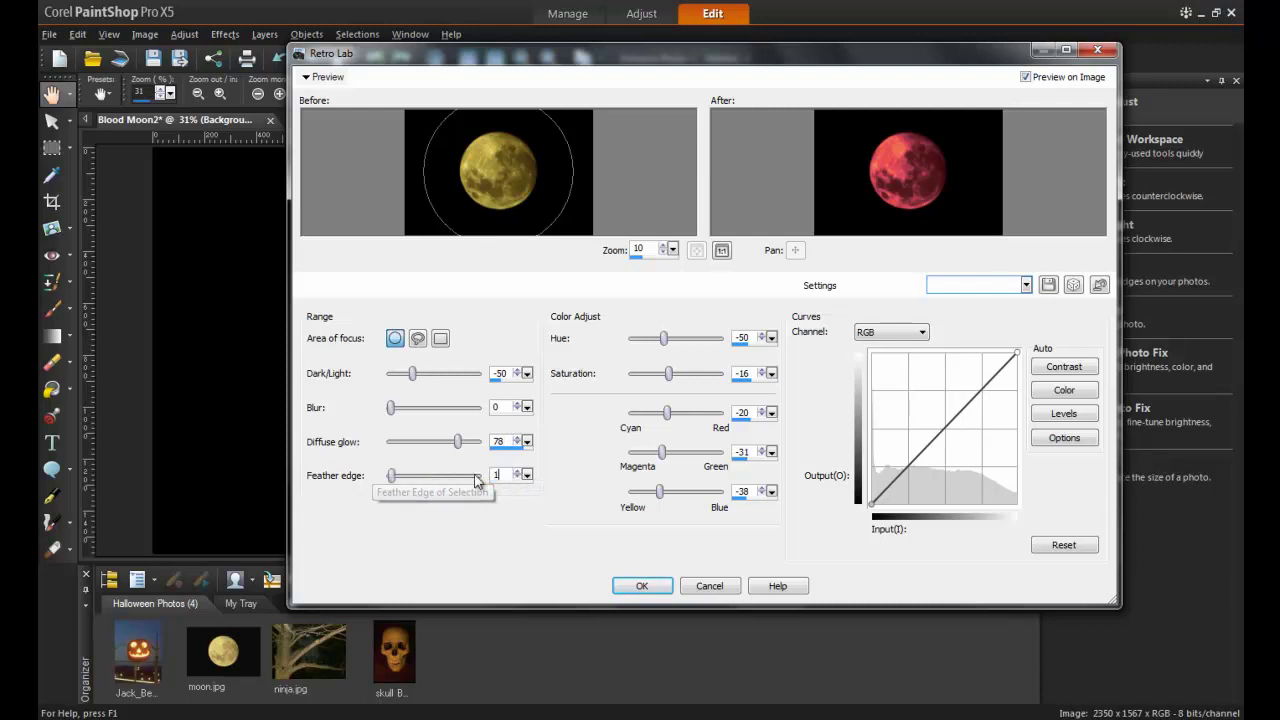
{"action": "type", "text": "00"}
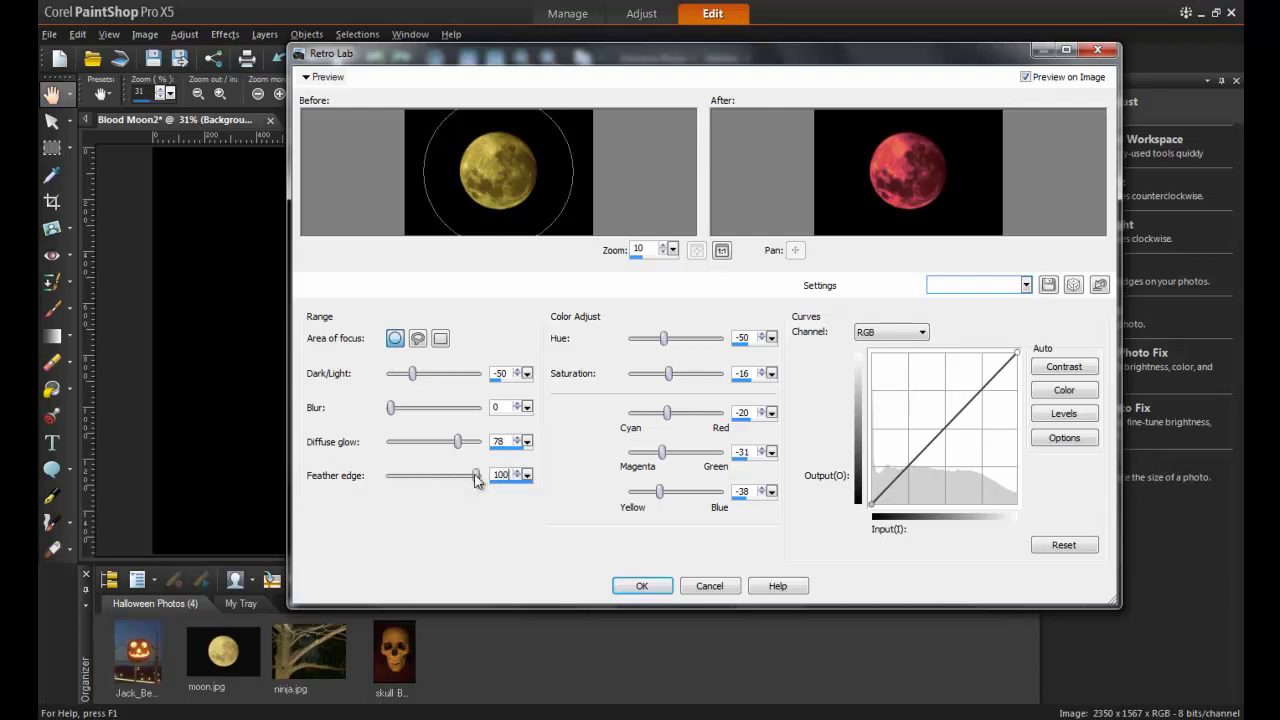
{"action": "left_click", "coordinate": [640, 587]}
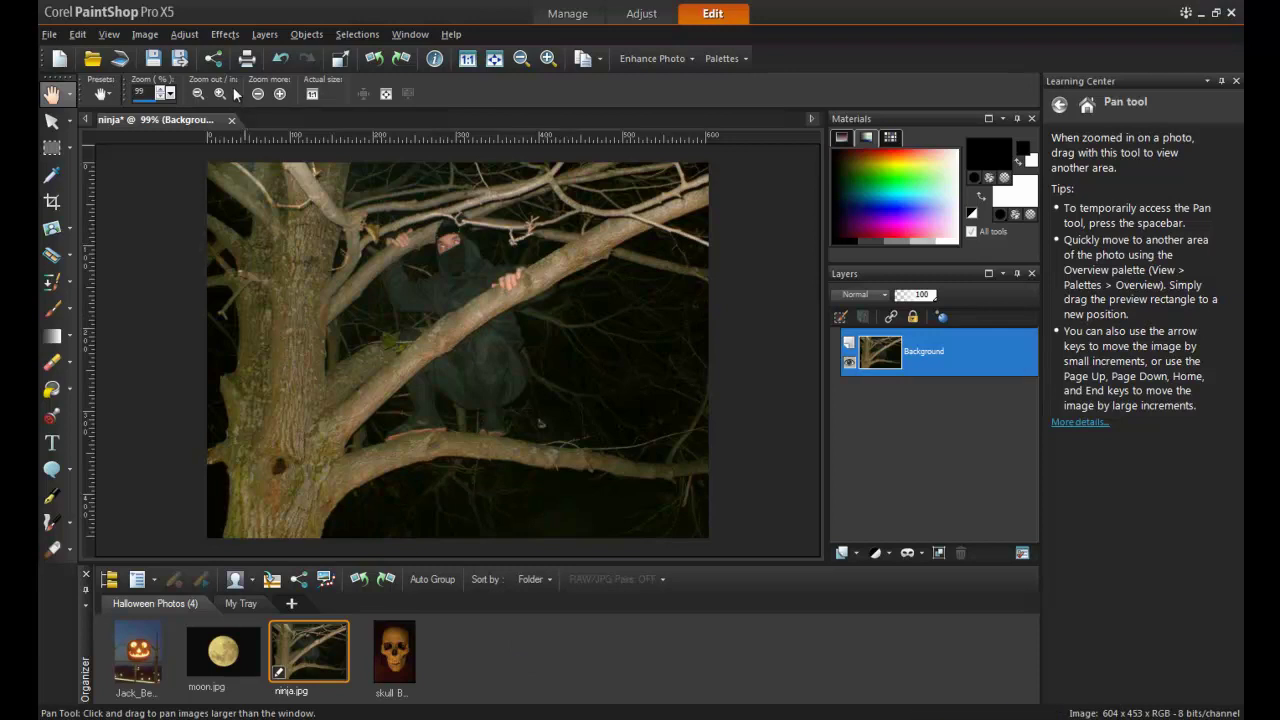
Apply Infrared Film to the tree photo at Strength 70, Flare 30, Grain 30
{"action": "left_click", "coordinate": [225, 34]}
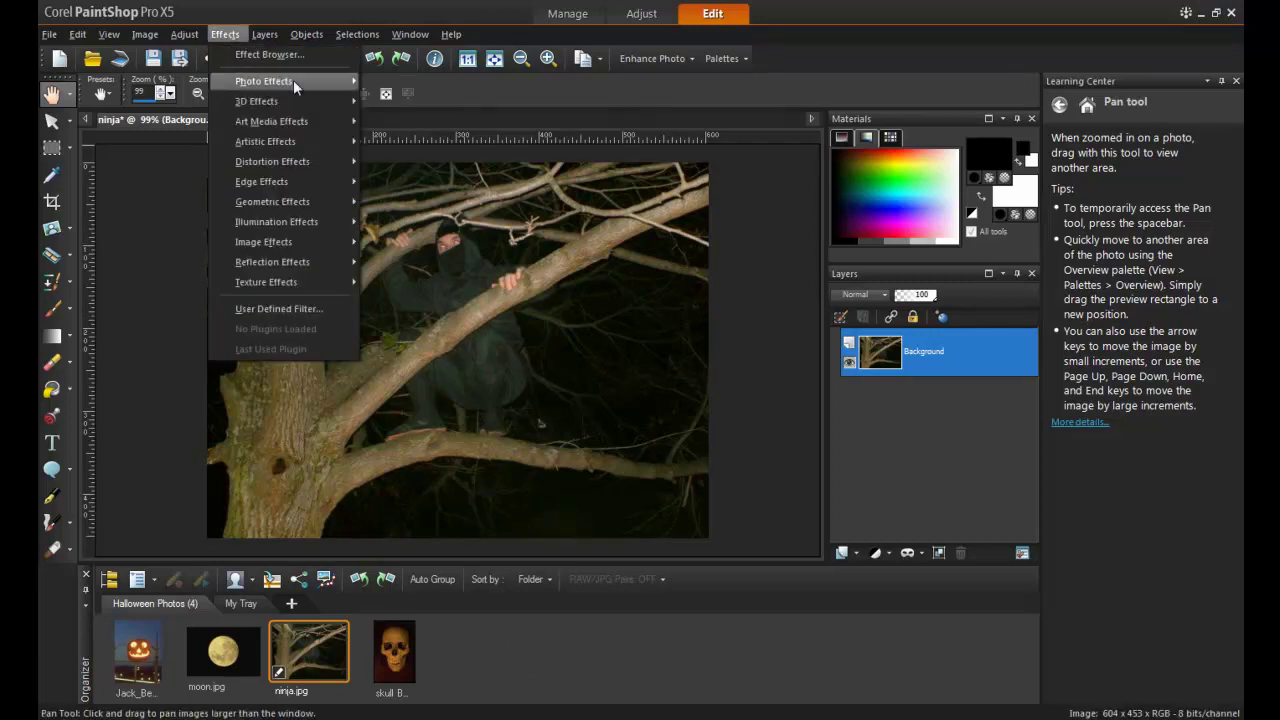
{"action": "mouse_move", "coordinate": [333, 81]}
{"action": "left_click", "coordinate": [455, 147]}
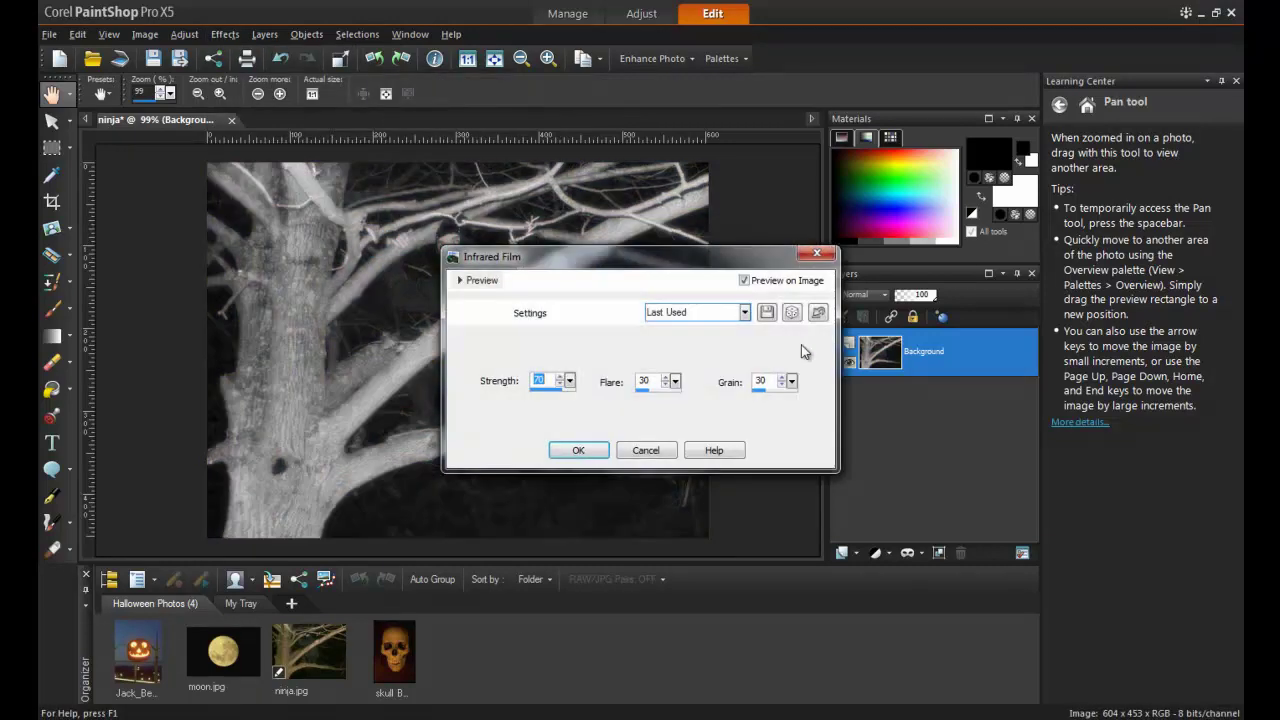
{"action": "left_click_drag", "start_coordinate": [609, 263], "coordinate": [886, 147]}
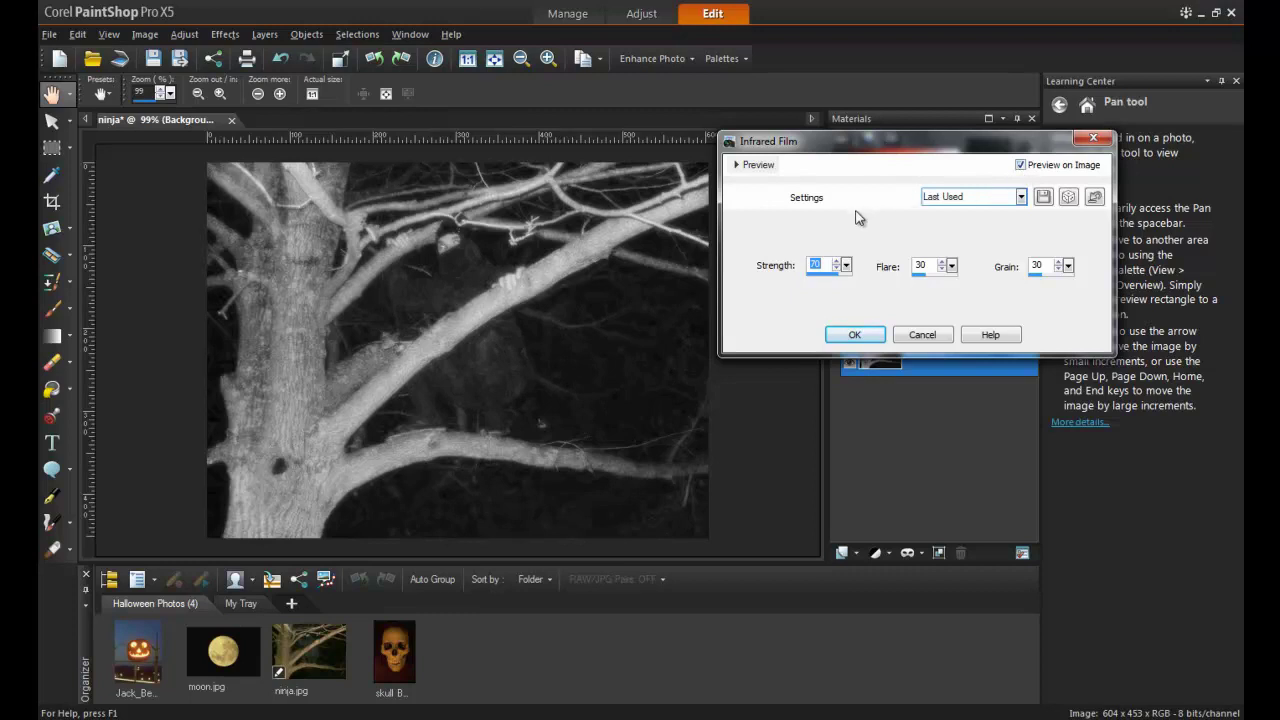
{"action": "left_click", "coordinate": [855, 335]}
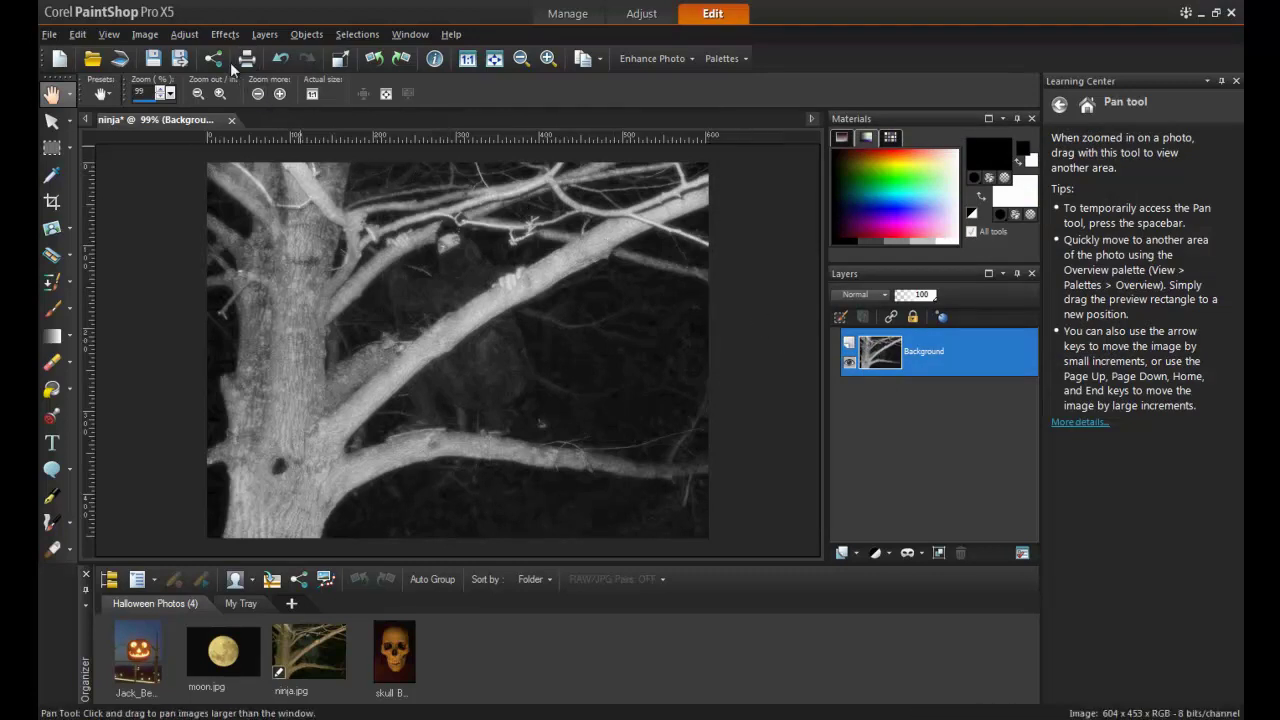
Colorize the infrared tree photo green with Hue 75 and Saturation 125
{"action": "left_click", "coordinate": [190, 34]}
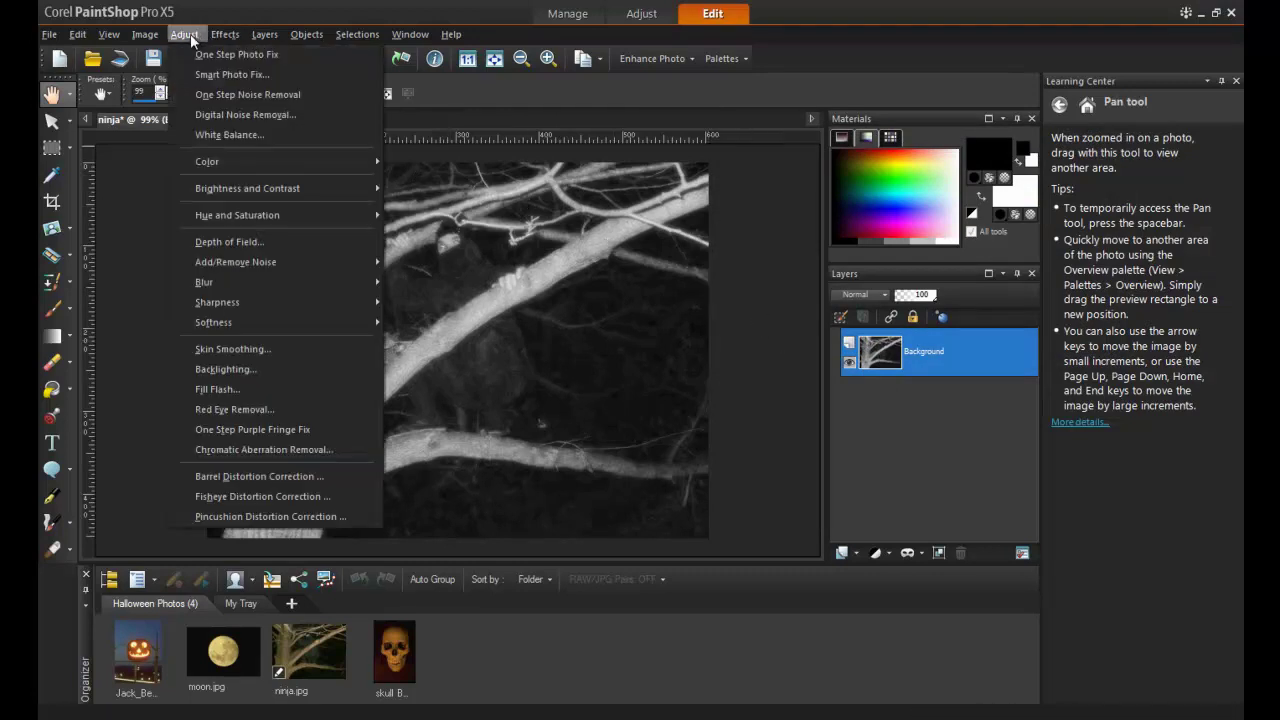
{"action": "mouse_move", "coordinate": [299, 214]}
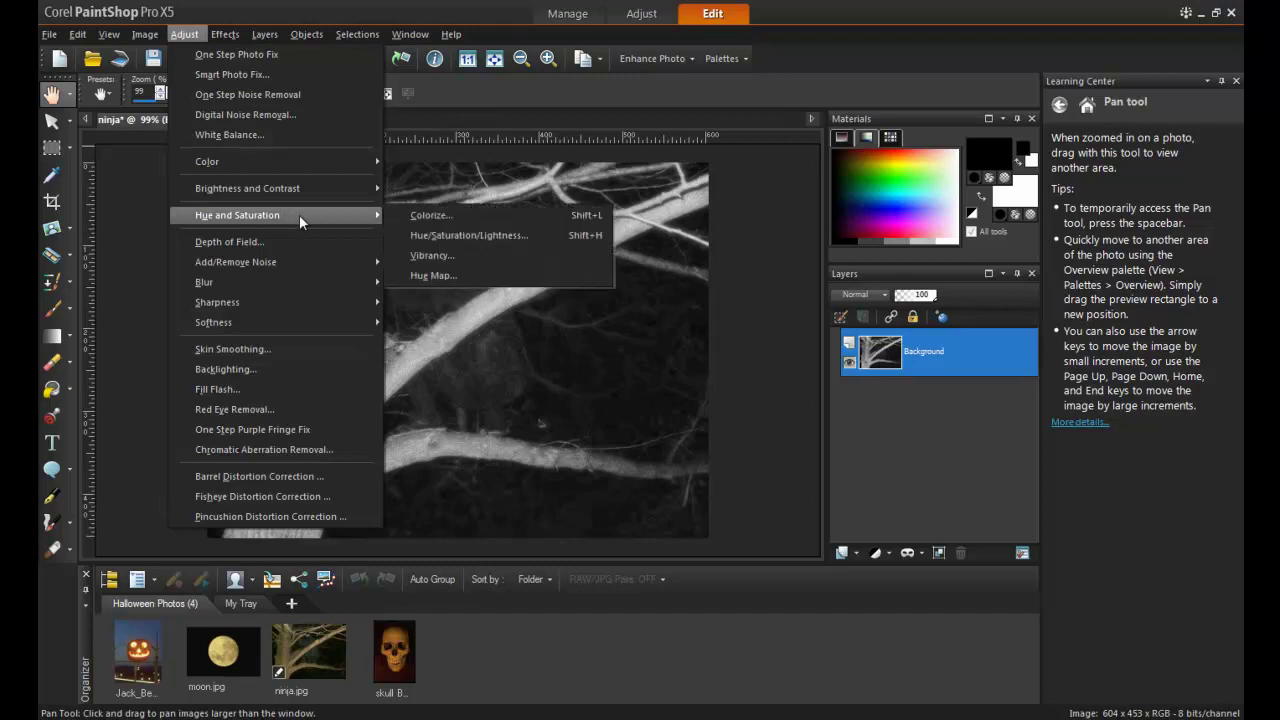
{"action": "left_click", "coordinate": [492, 217]}
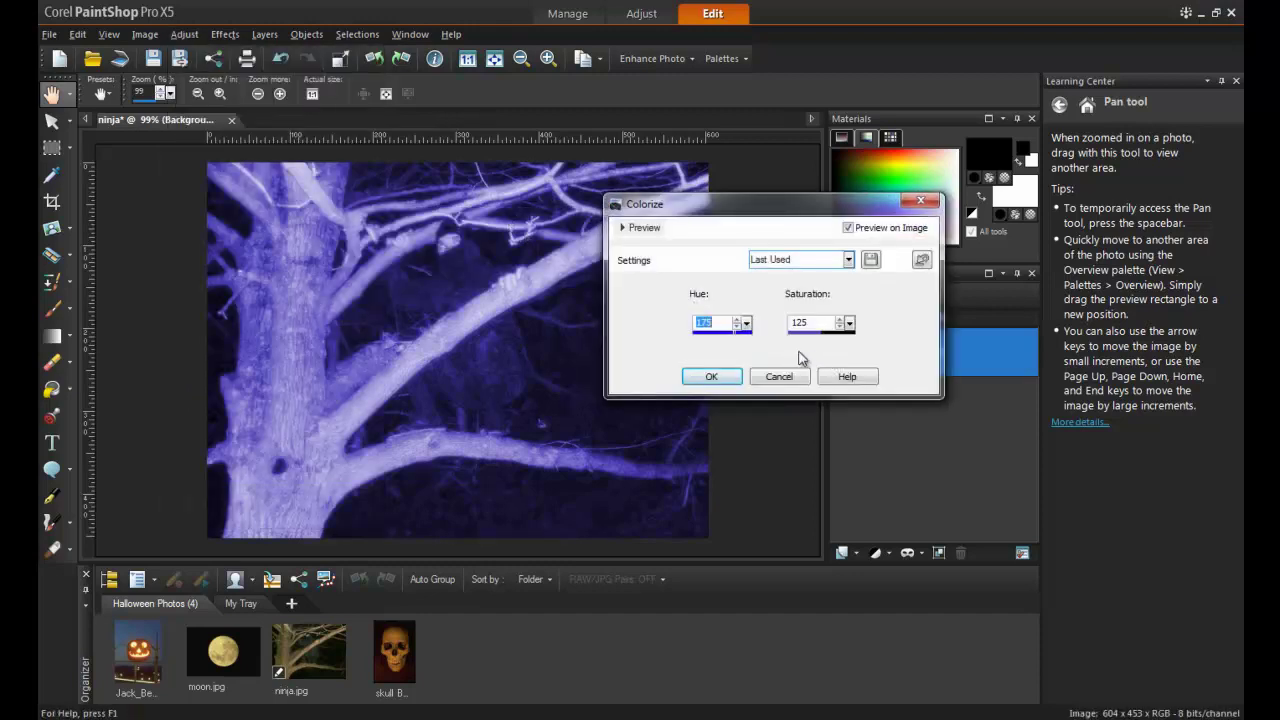
{"action": "type", "text": "75"}
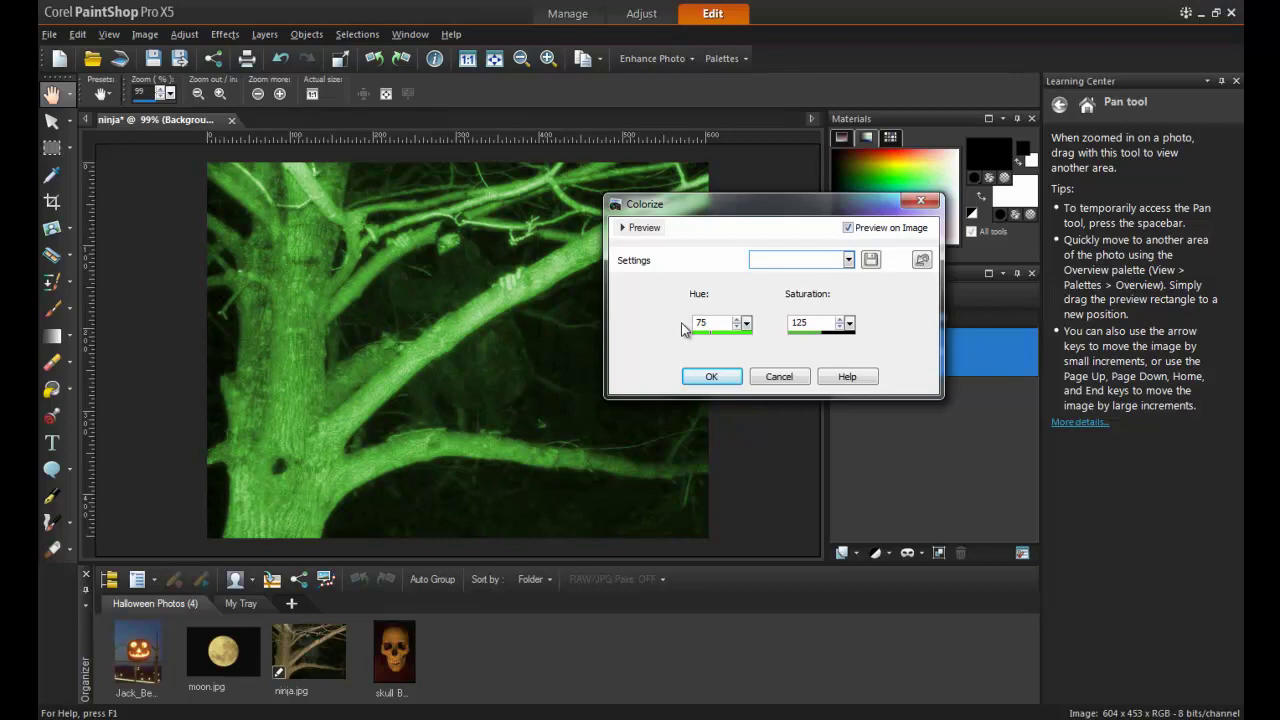
{"action": "left_click", "coordinate": [711, 323]}
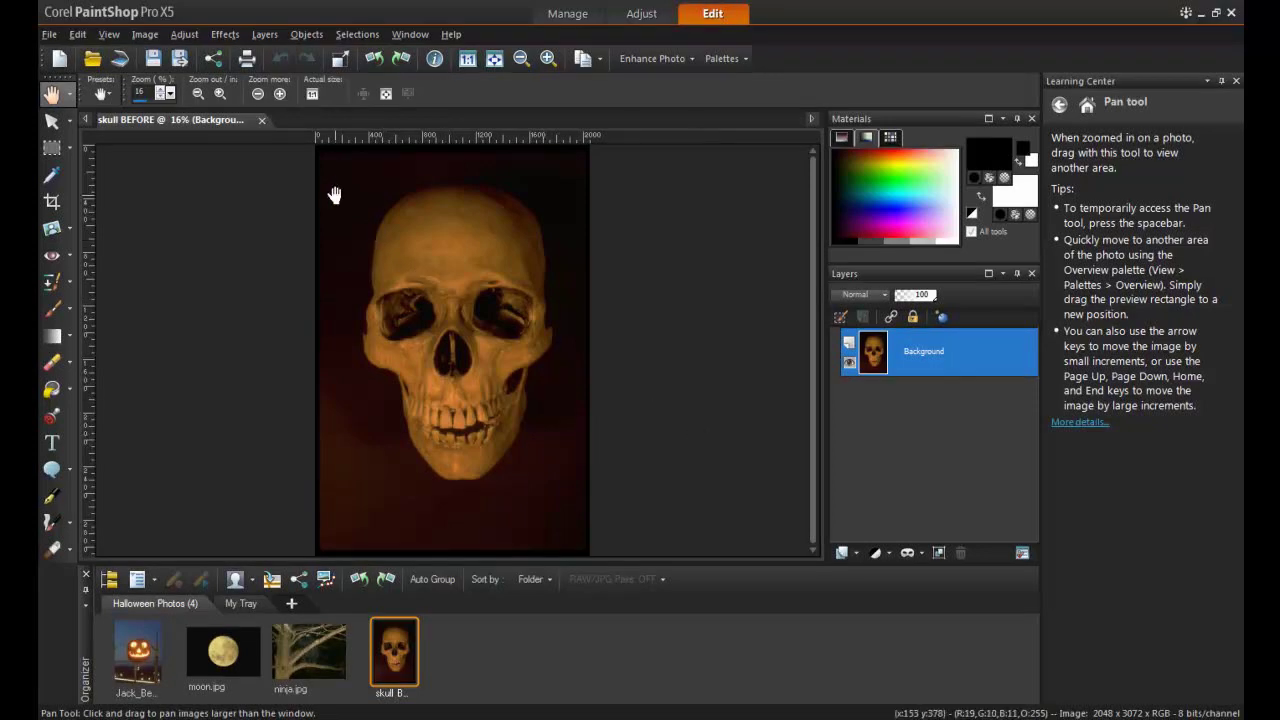
Show the Instant Effects palette and apply Contrast more to the skull
{"action": "left_click", "coordinate": [119, 37]}
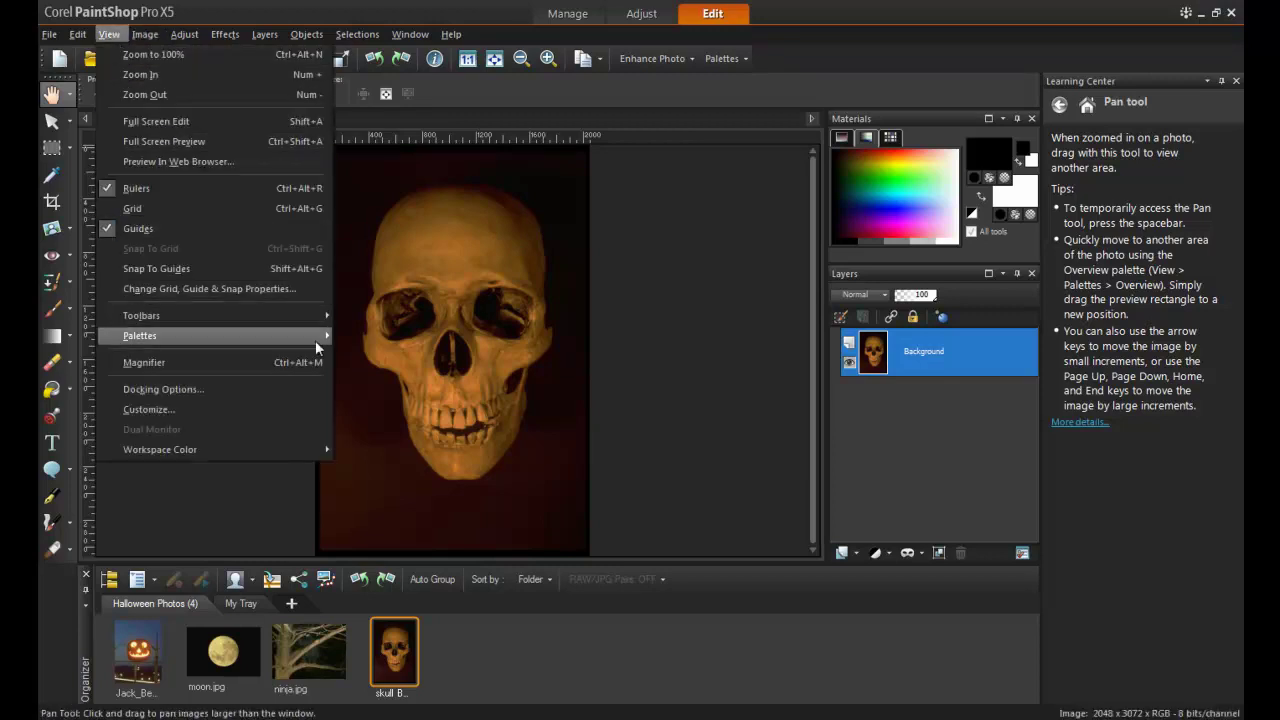
{"action": "mouse_move", "coordinate": [315, 340]}
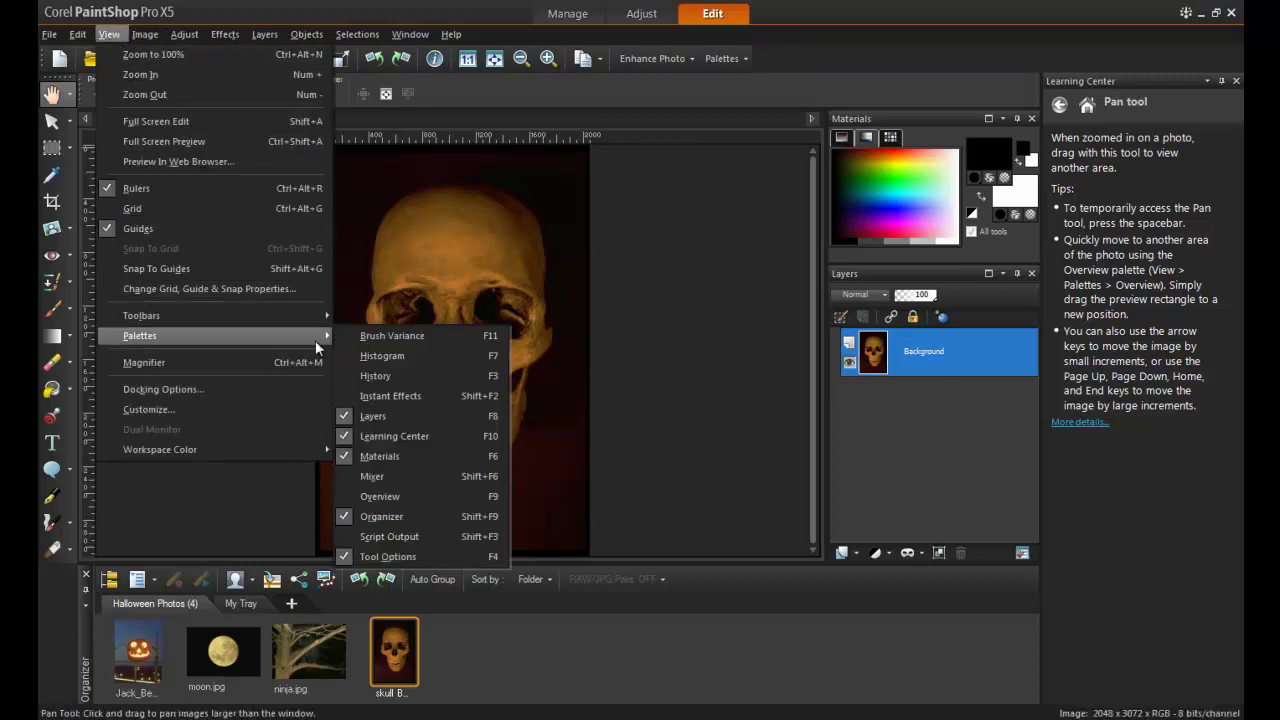
{"action": "left_click", "coordinate": [487, 400]}
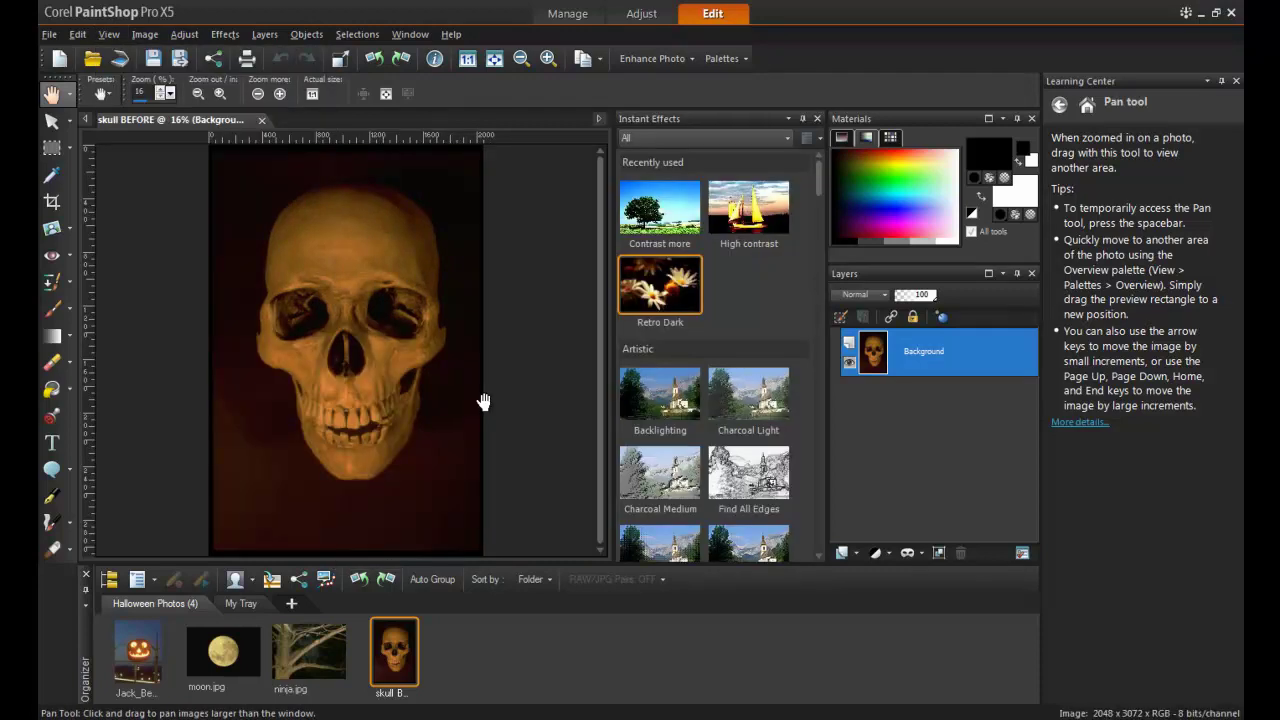
{"action": "left_click_drag", "start_coordinate": [817, 180], "coordinate": [813, 336]}
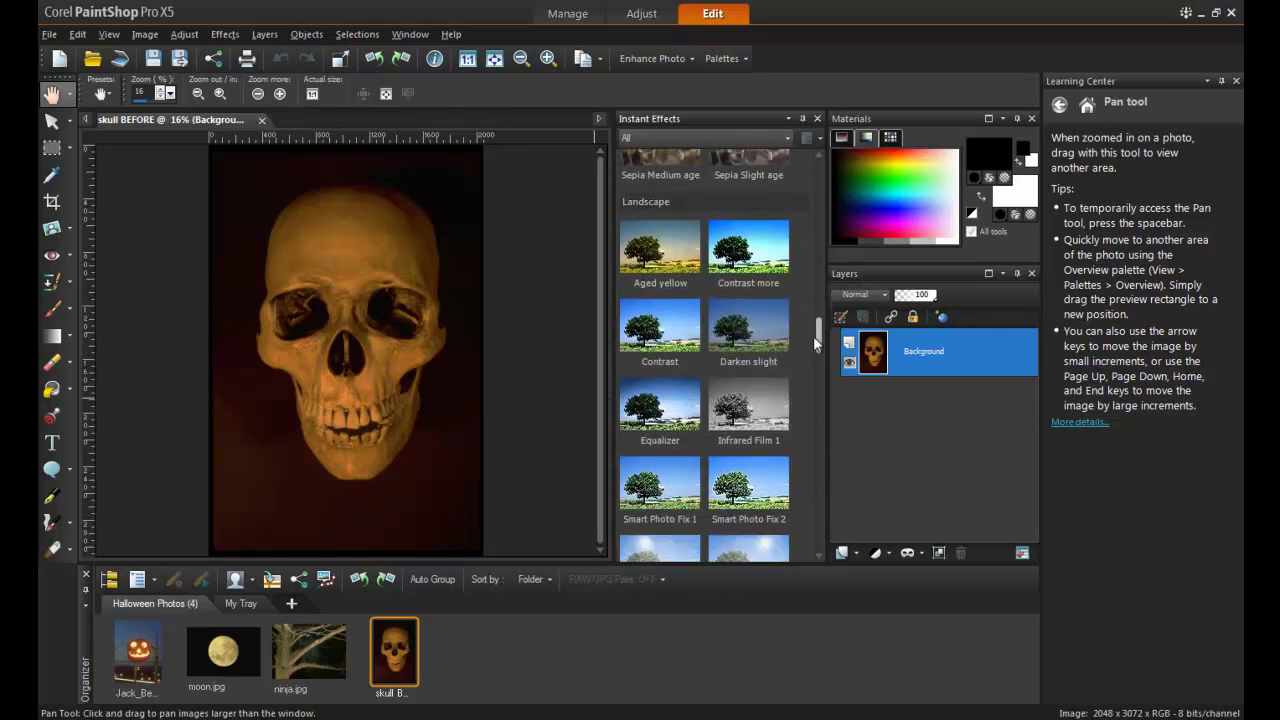
{"action": "double_click", "coordinate": [766, 273]}
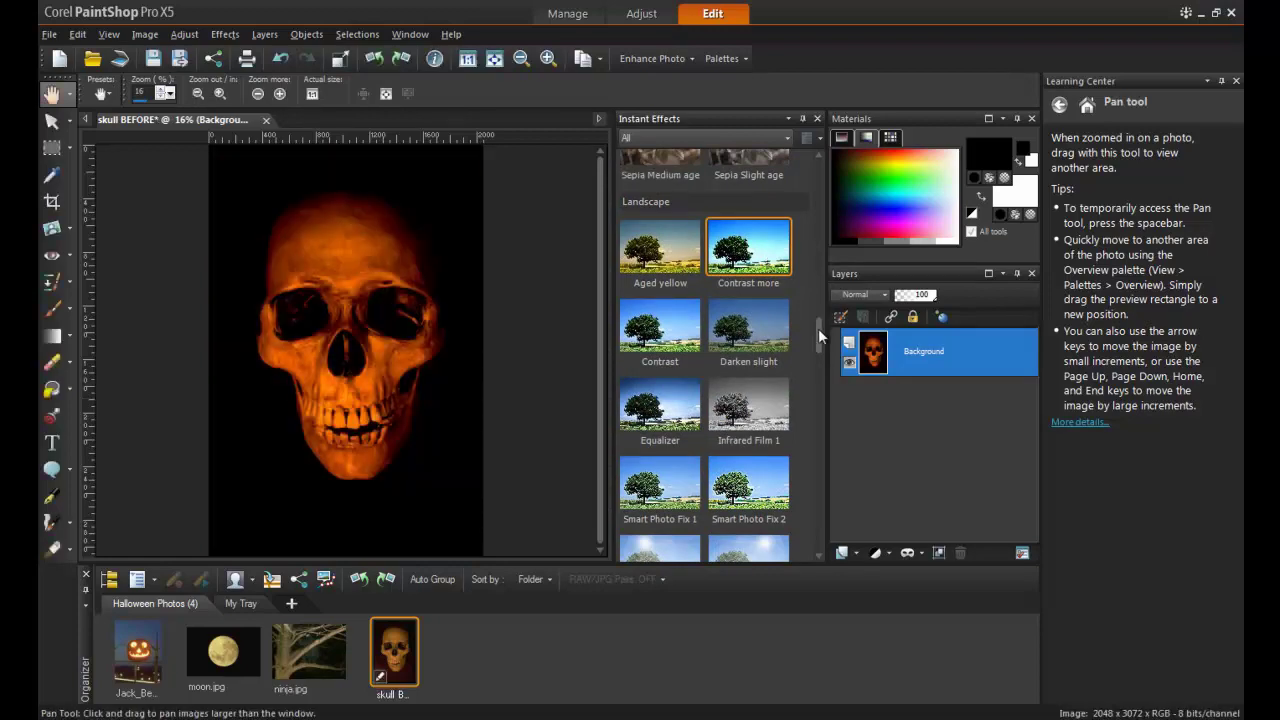
Apply Retro Dark for a deep red skull on black, then close the palette
{"action": "left_click_drag", "start_coordinate": [820, 336], "coordinate": [814, 452]}
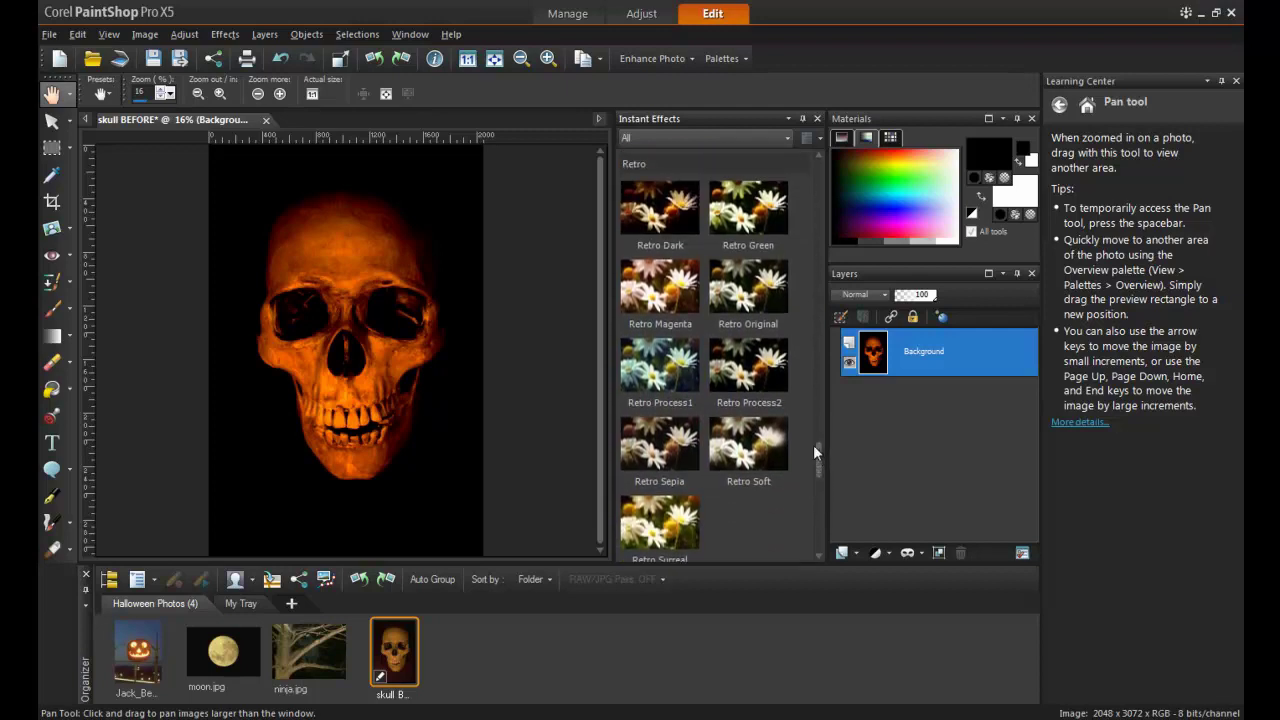
{"action": "double_click", "coordinate": [655, 225]}
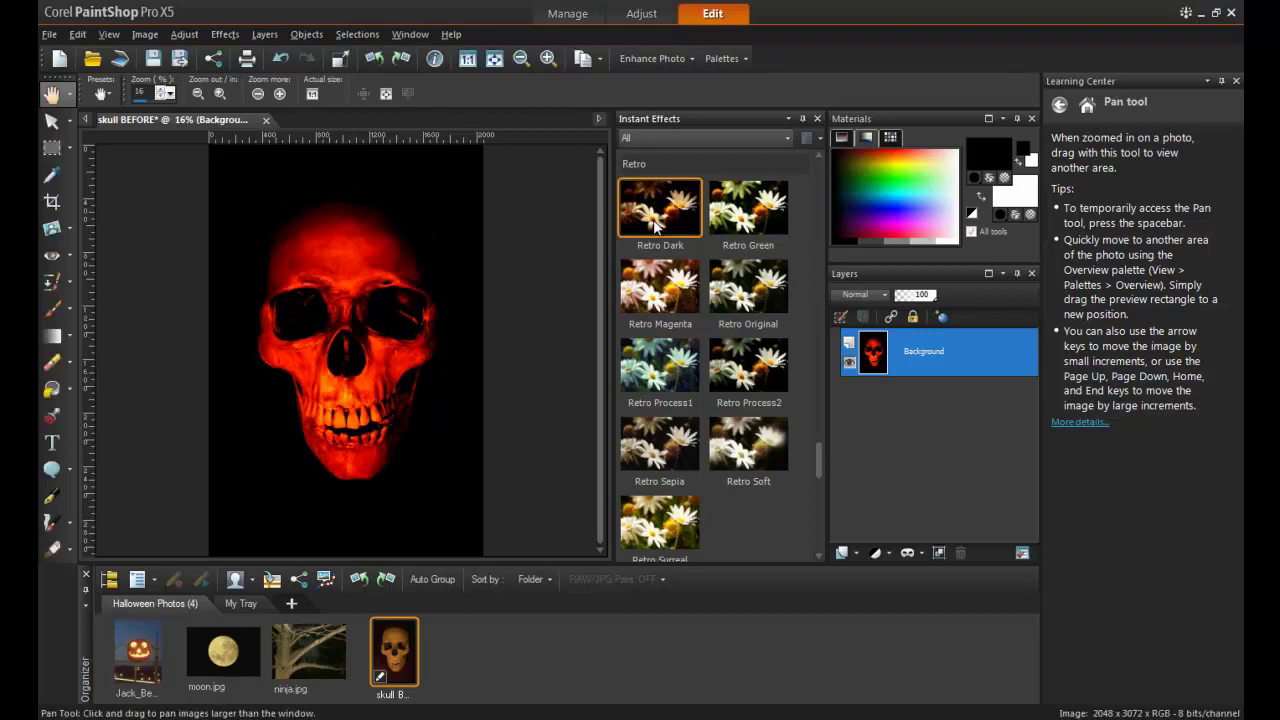
{"action": "left_click", "coordinate": [818, 117]}
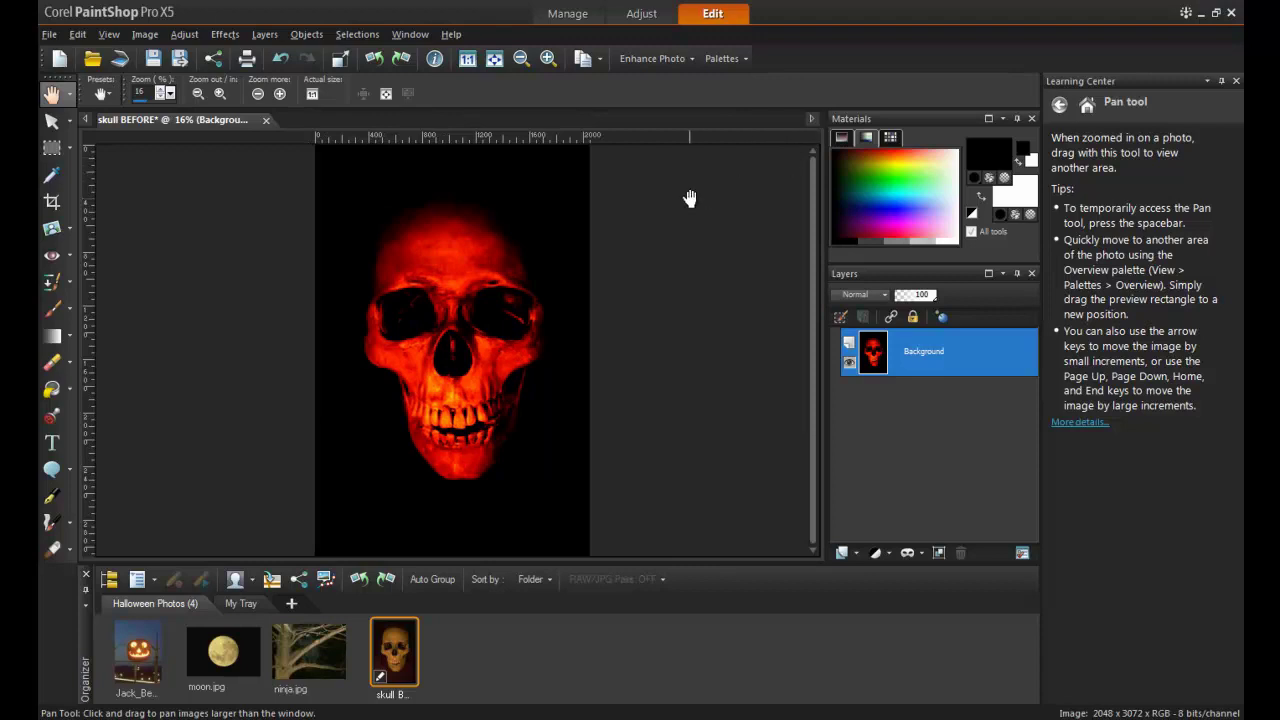
Colorize the skull violet-blue with Hue 175 and Saturation 125
{"action": "left_click", "coordinate": [185, 34]}
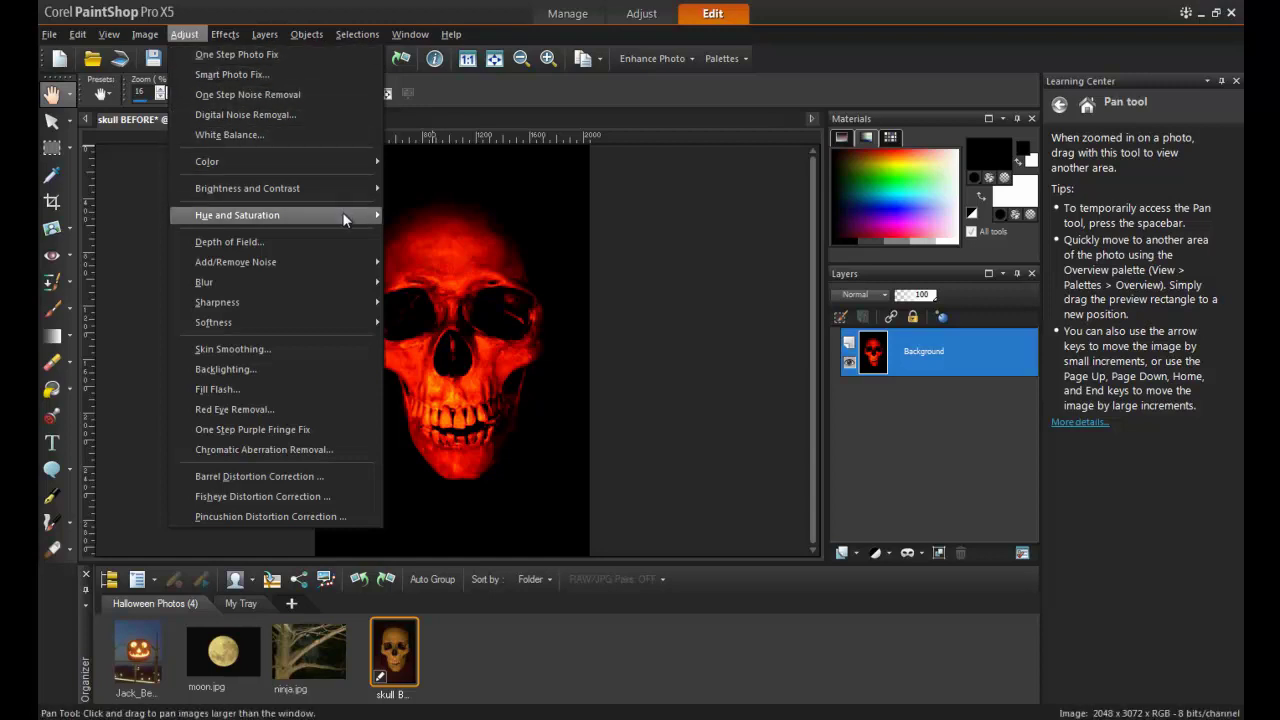
{"action": "mouse_move", "coordinate": [343, 214]}
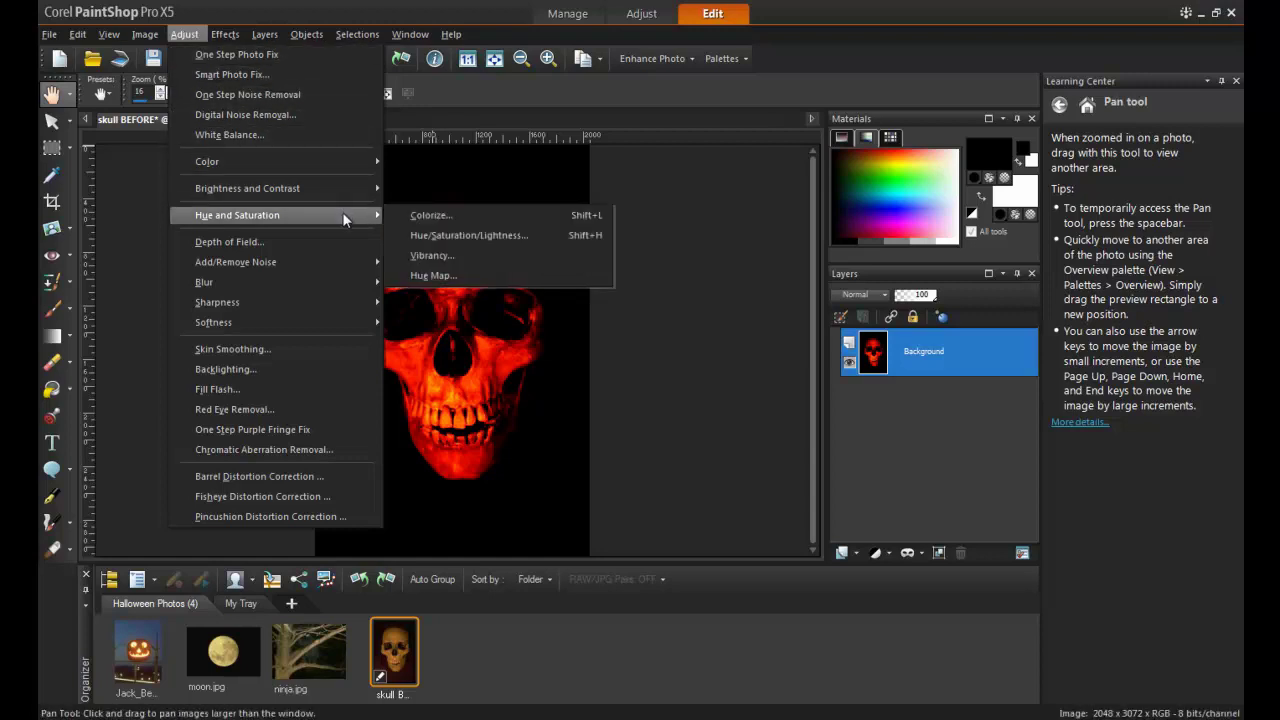
{"action": "left_click", "coordinate": [502, 219]}
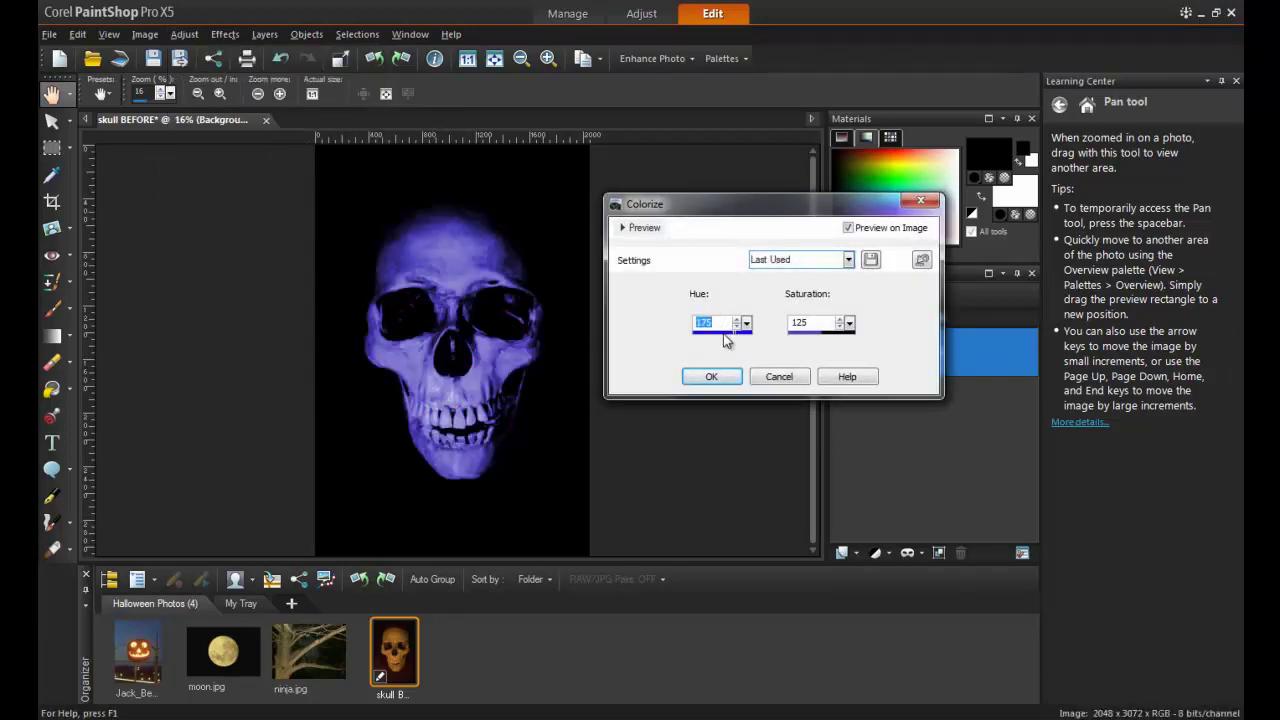
{"action": "type", "text": "128"}
{"action": "key", "text": "BackSpace"}
{"action": "key", "text": "BackSpace"}
{"action": "key", "text": "BackSpace"}
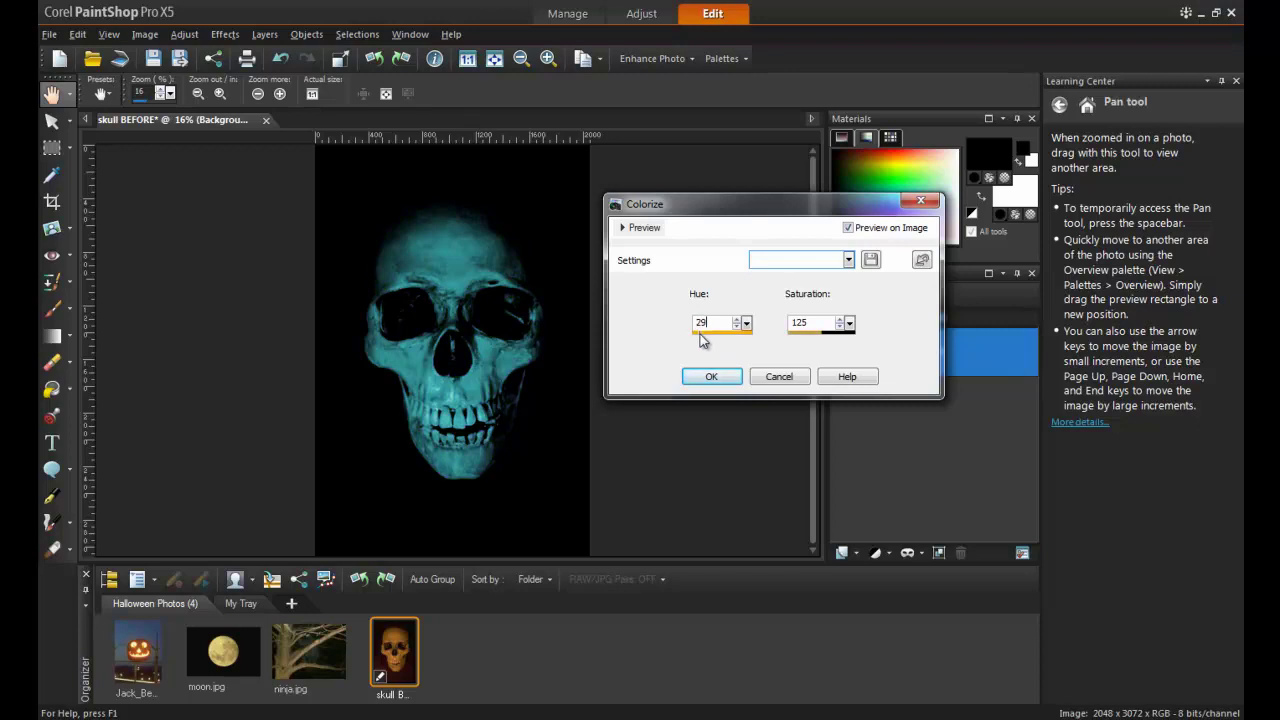
{"action": "type", "text": "0"}
{"action": "key", "text": "BackSpace"}
{"action": "type", "text": "86"}
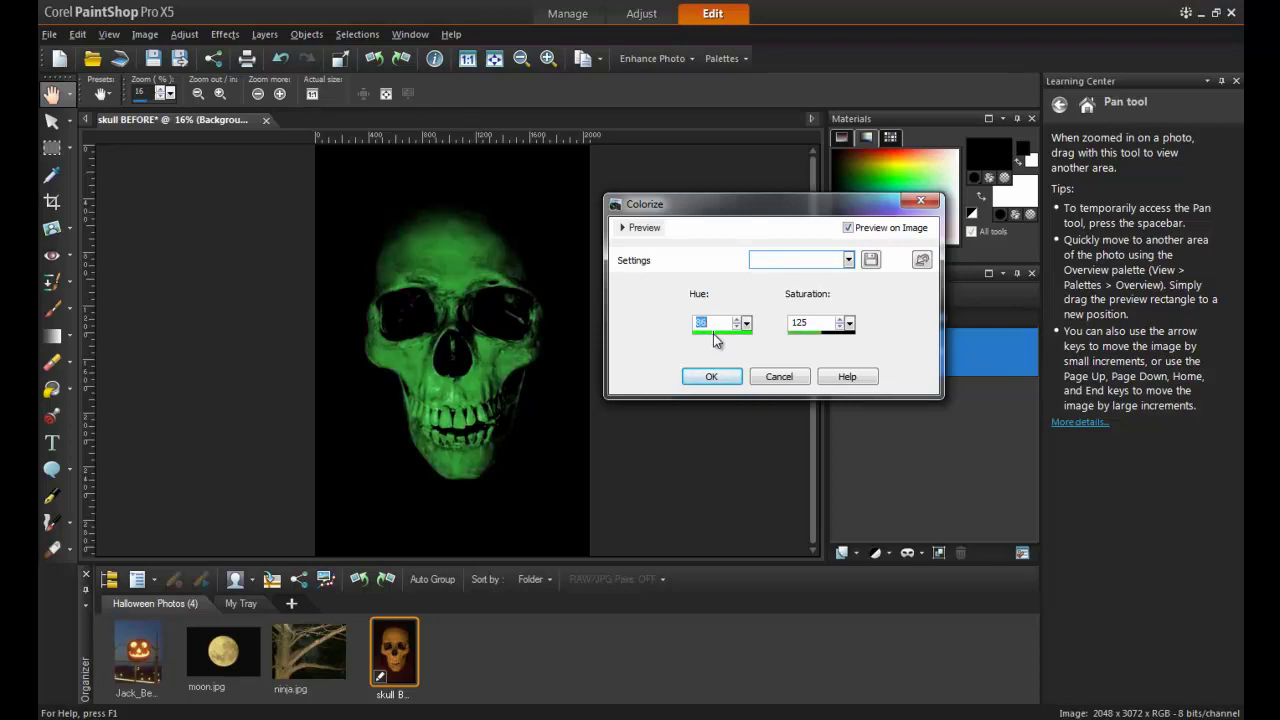
{"action": "left_click_drag", "start_coordinate": [716, 340], "coordinate": [742, 340]}
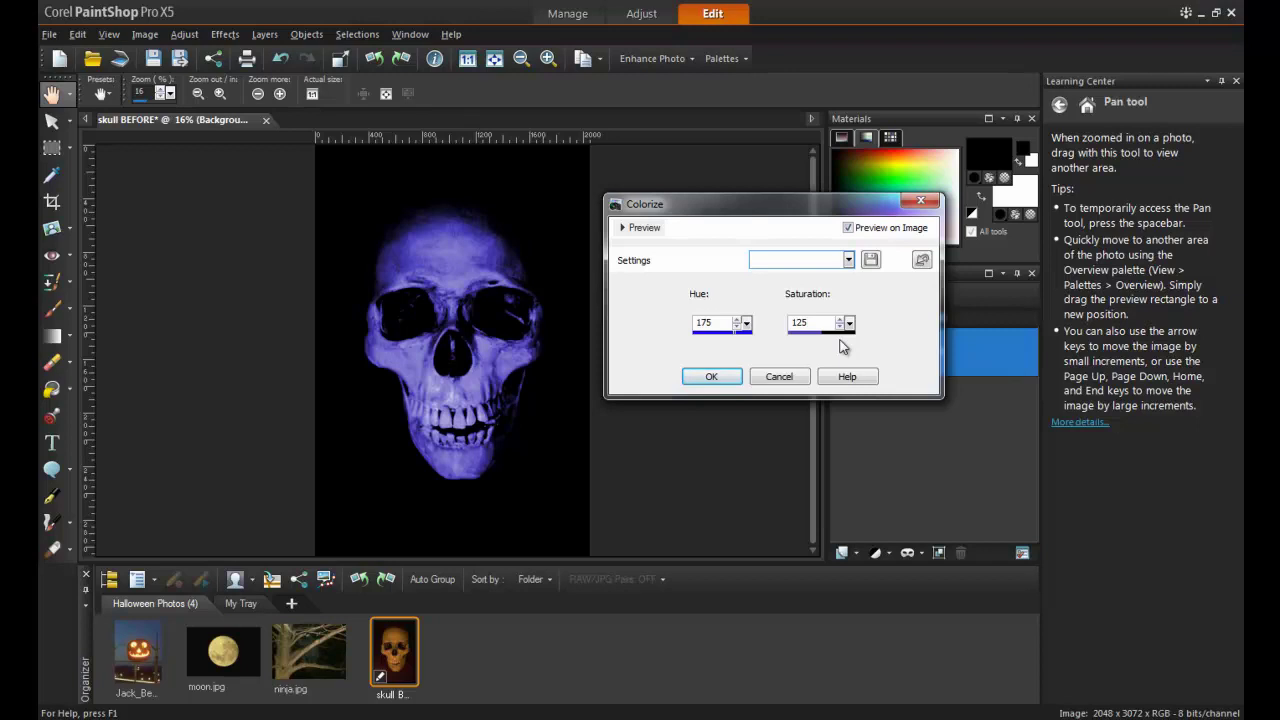
{"action": "left_click", "coordinate": [692, 377]}
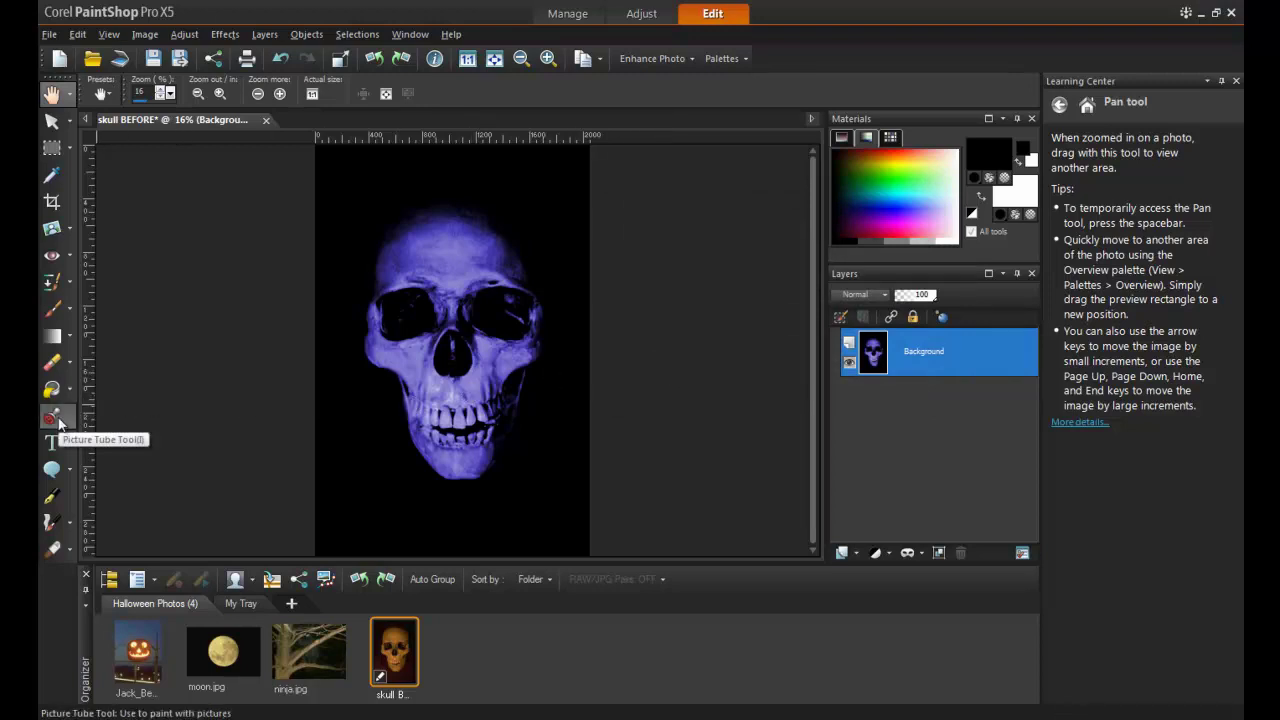
Choose the Lightning picture tube in the Picture Tube tool
{"action": "left_click", "coordinate": [55, 420]}
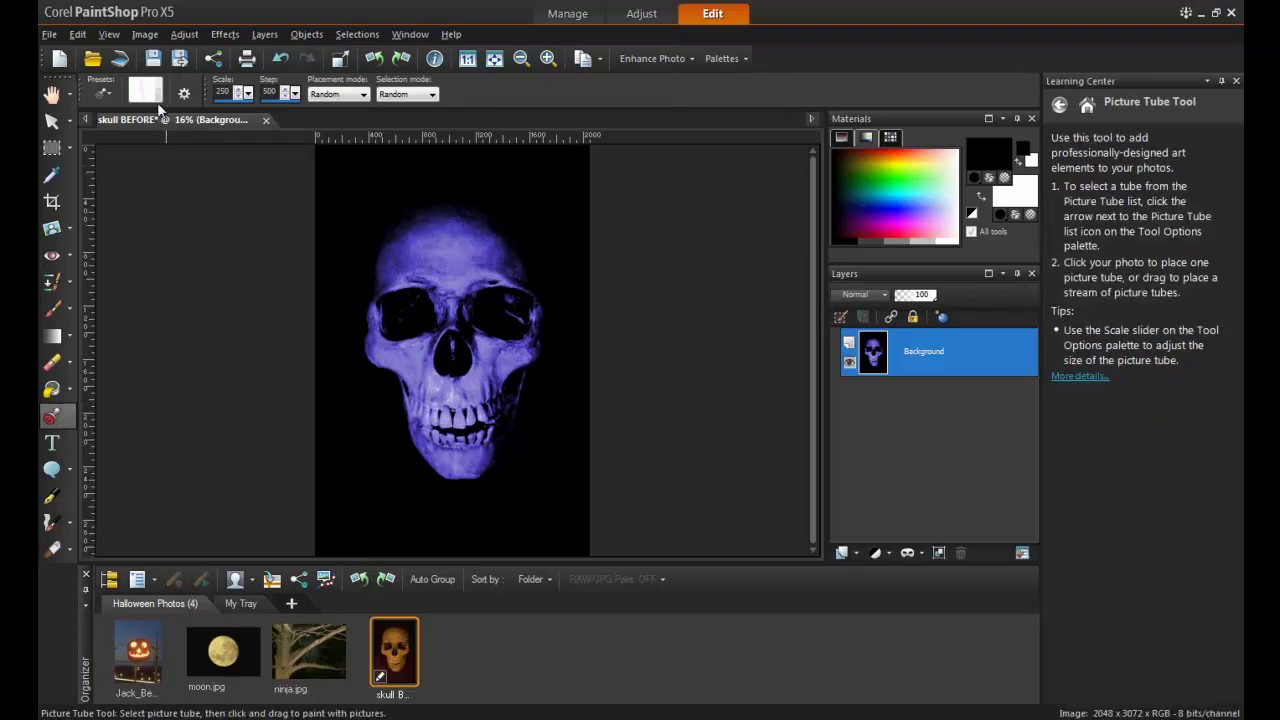
{"action": "left_click", "coordinate": [159, 100]}
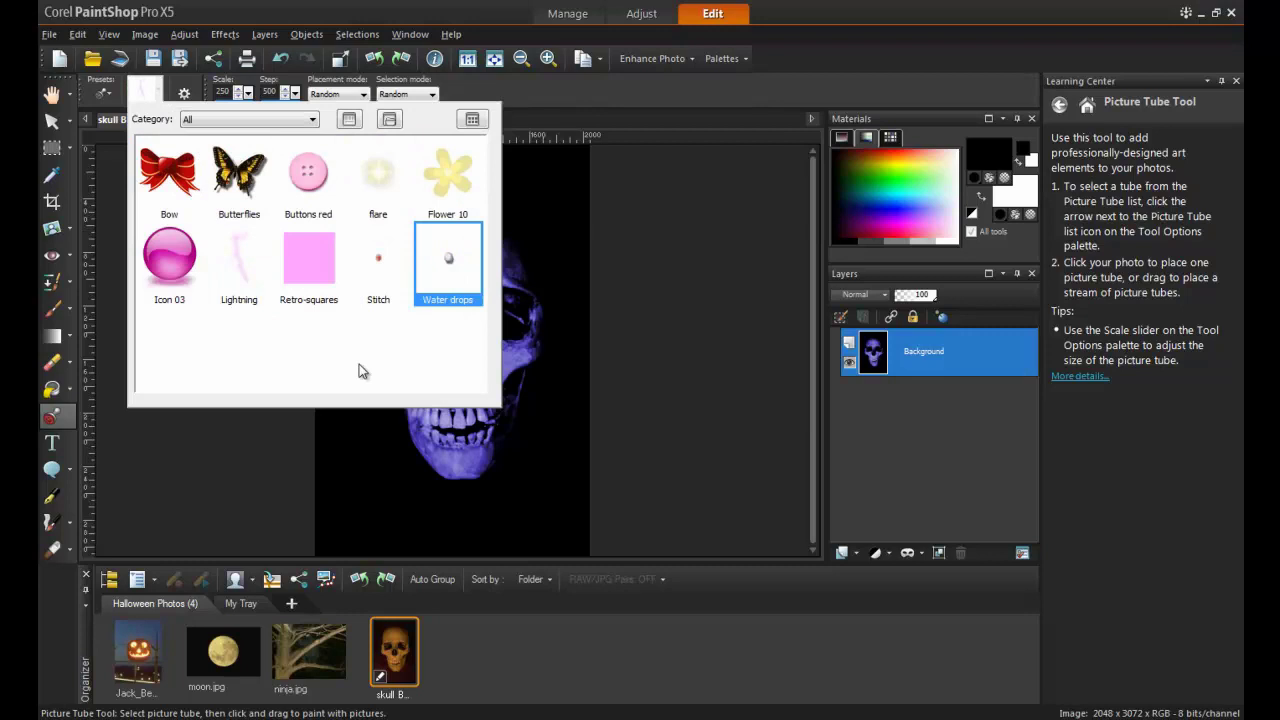
{"action": "left_click", "coordinate": [242, 262]}
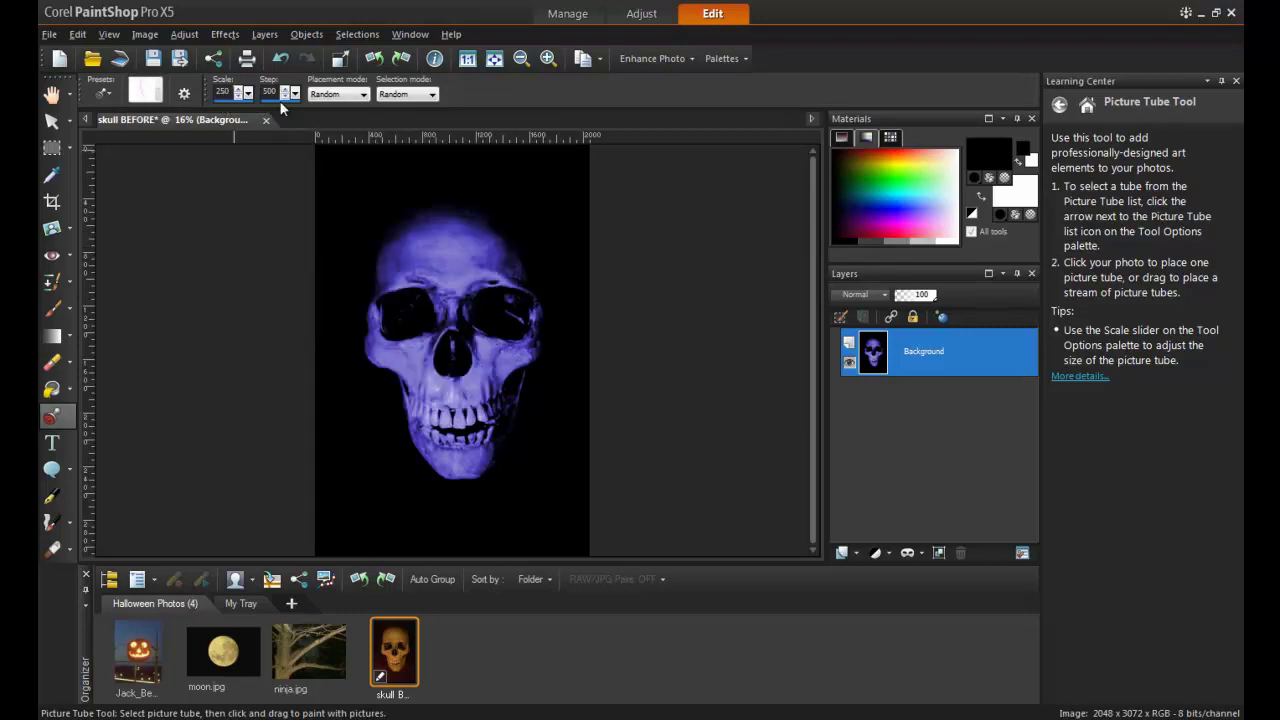
Paint lightning bolts above the skull, along both sides, and at its lower corners
{"action": "left_click", "coordinate": [400, 205]}
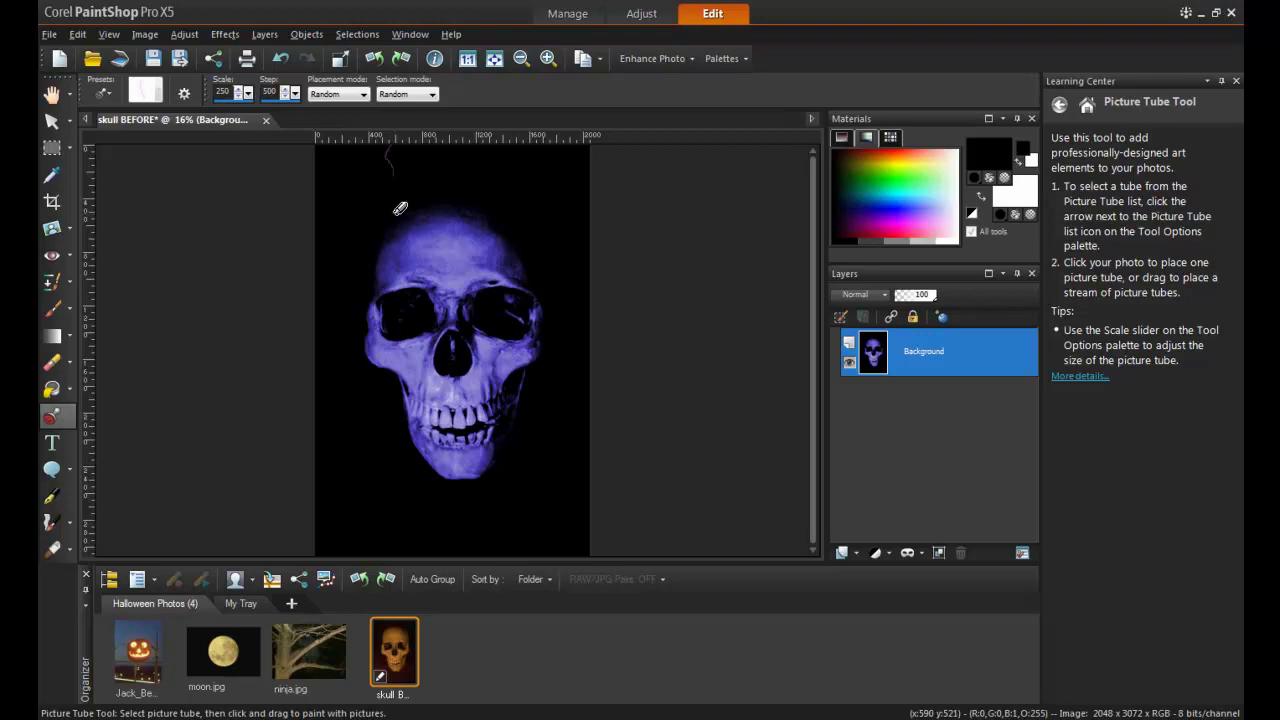
{"action": "mouse_move", "coordinate": [376, 230]}
{"action": "left_mouse_down"}
{"action": "mouse_move", "coordinate": [488, 228]}
{"action": "mouse_move", "coordinate": [558, 298]}
{"action": "mouse_move", "coordinate": [568, 351]}
{"action": "left_mouse_up"}
{"action": "left_click", "coordinate": [550, 440]}
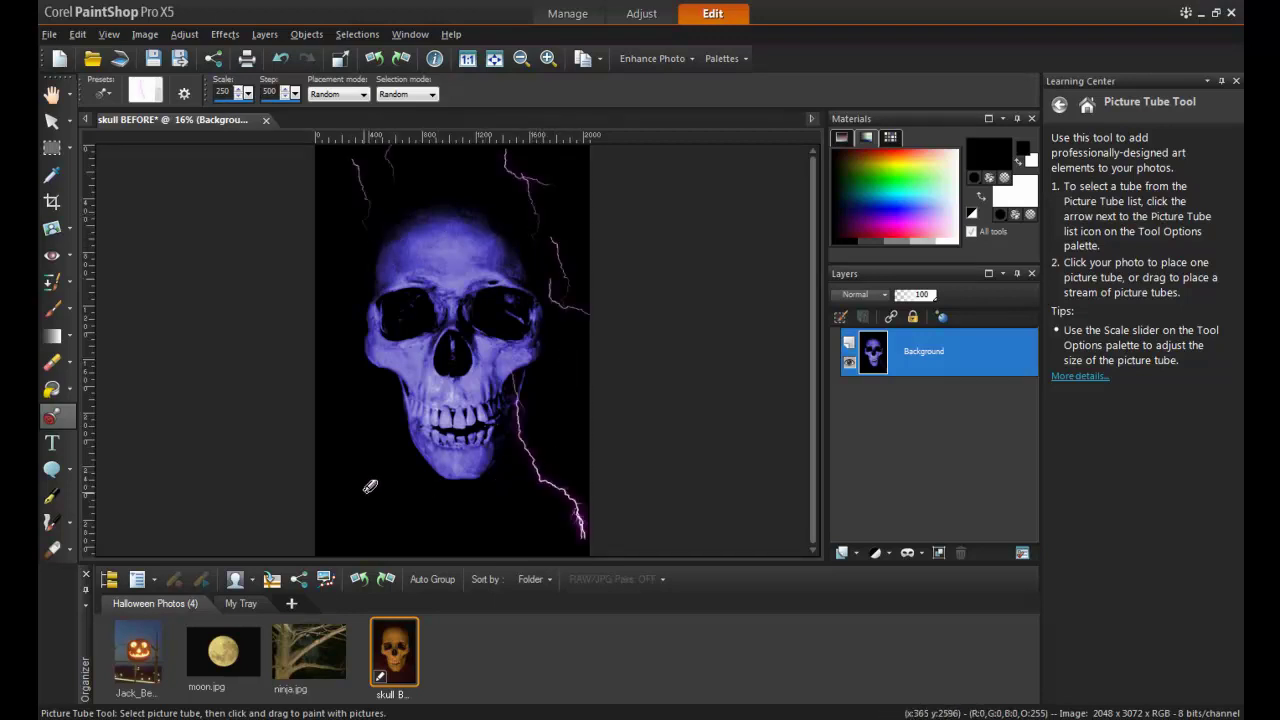
{"action": "left_click", "coordinate": [366, 457]}
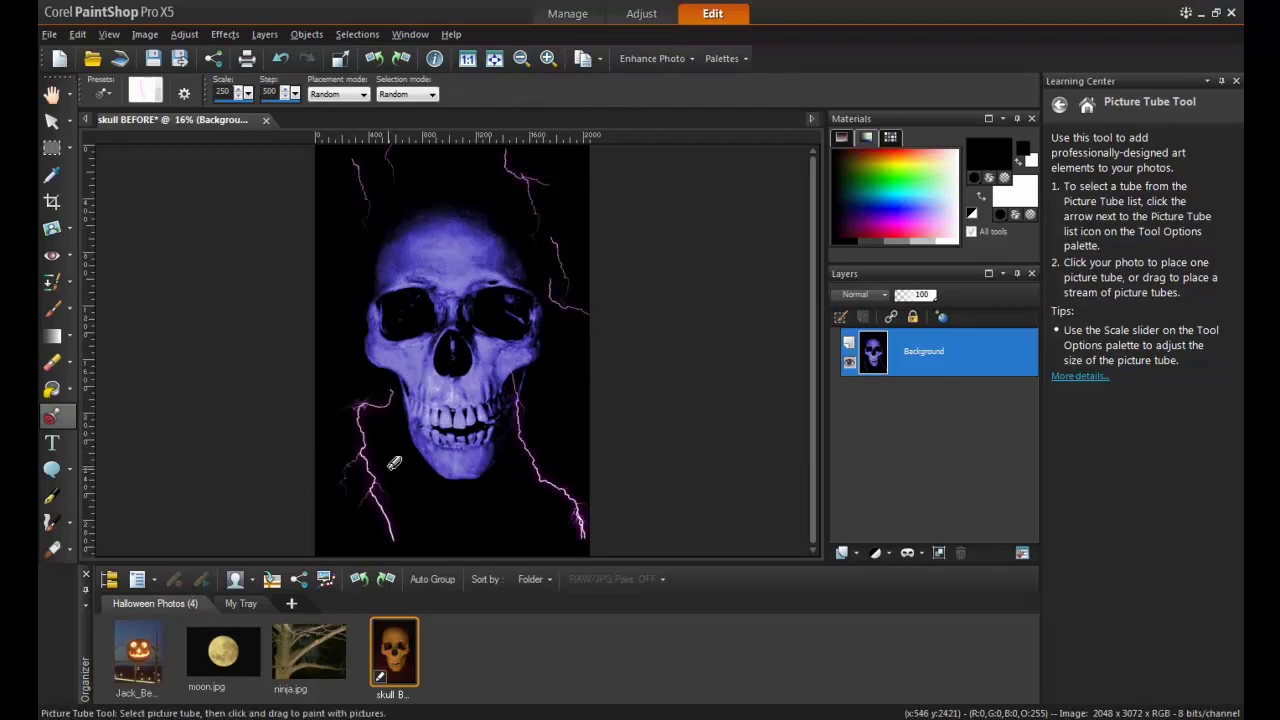